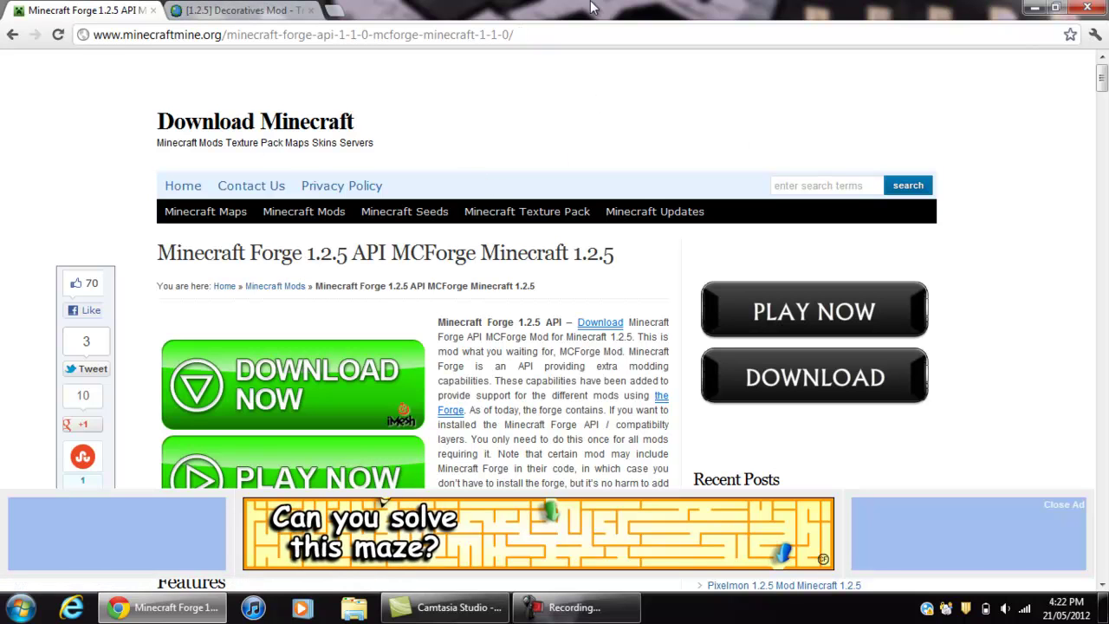
Scroll the Forge 1.2.5 article down to the 'Download Minecraft Forge 1.2.5 API Mod Client' link.
mouse_move(1105, 90)
mouse_down()
mouse_move(1105, 113)
mouse_move(1105, 97)
mouse_up()
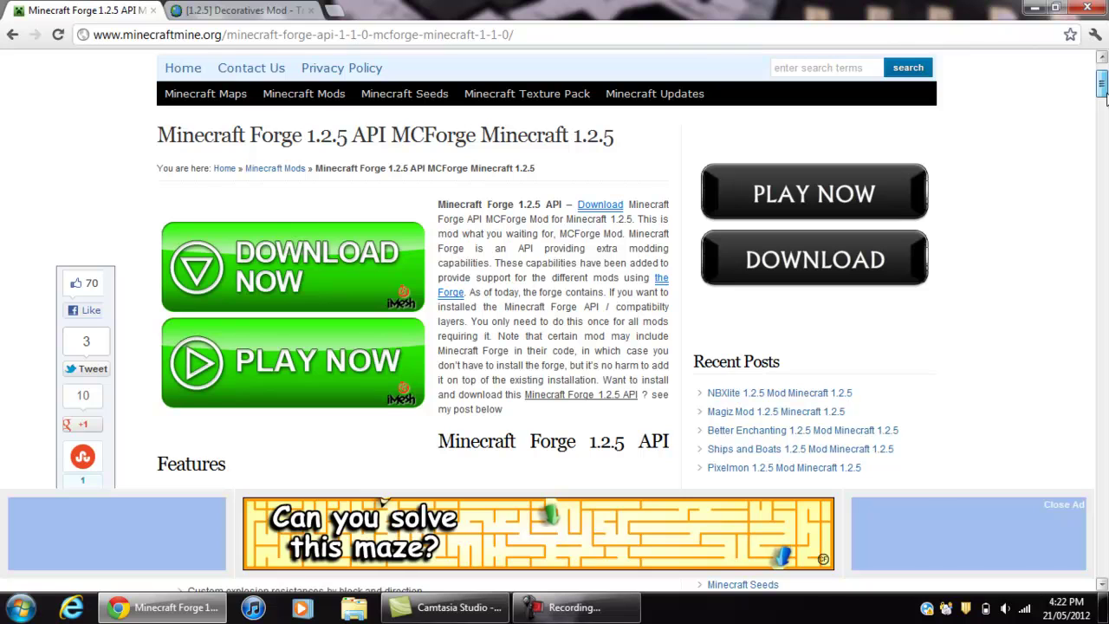
drag(1104, 97, 1105, 147)
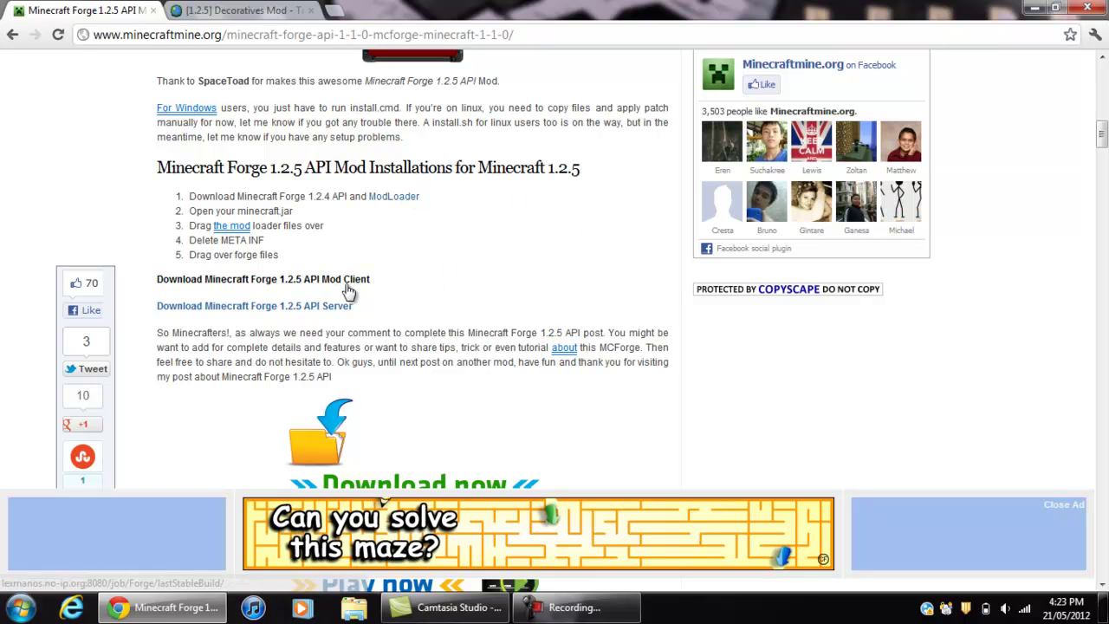
Download the minecraftforge-client zip from Jenkins, closing the Forge article and MediaFire tabs.
click(299, 288)
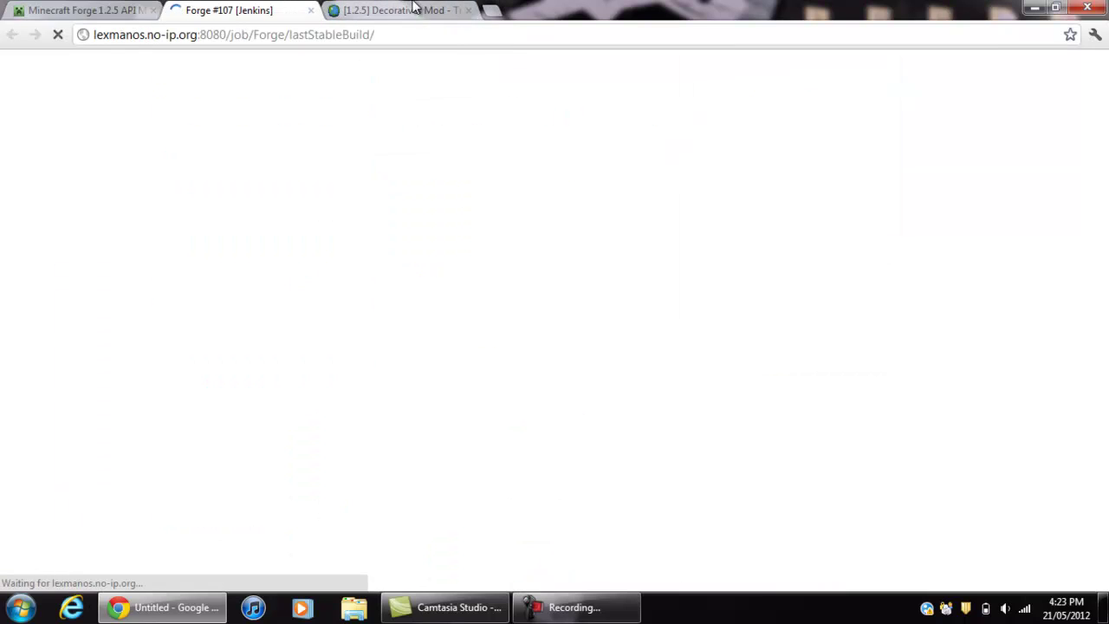
click(152, 9)
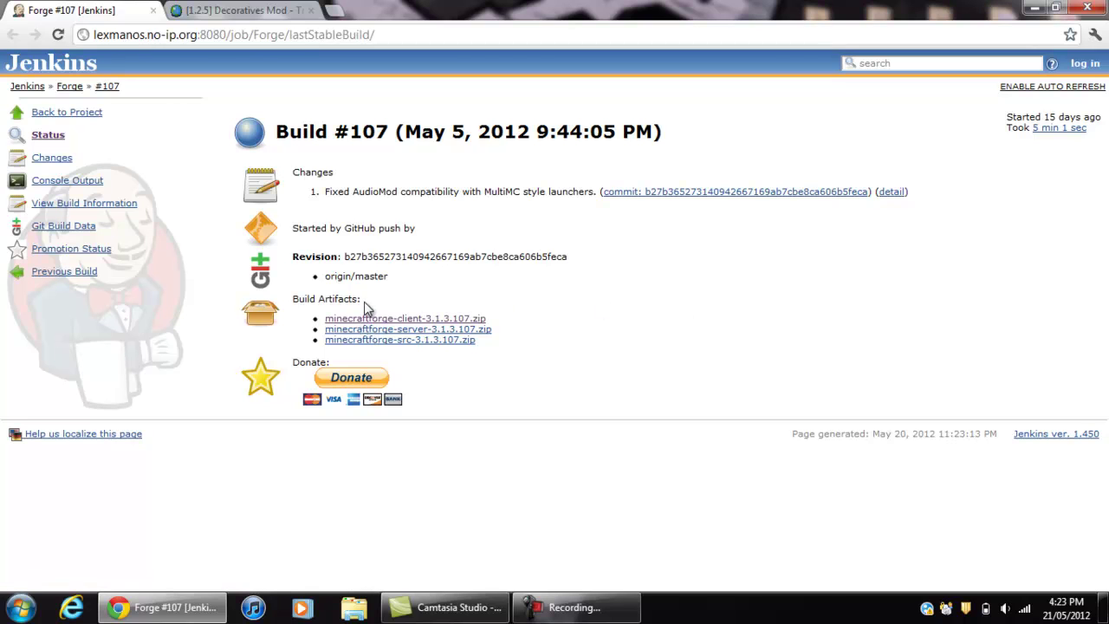
click(402, 319)
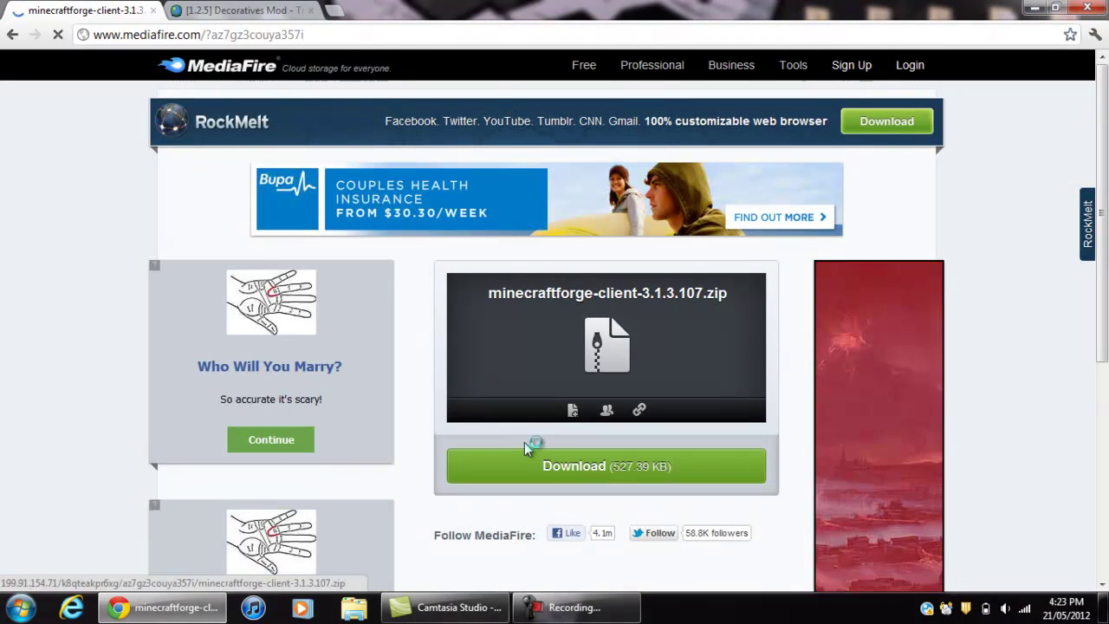
click(152, 10)
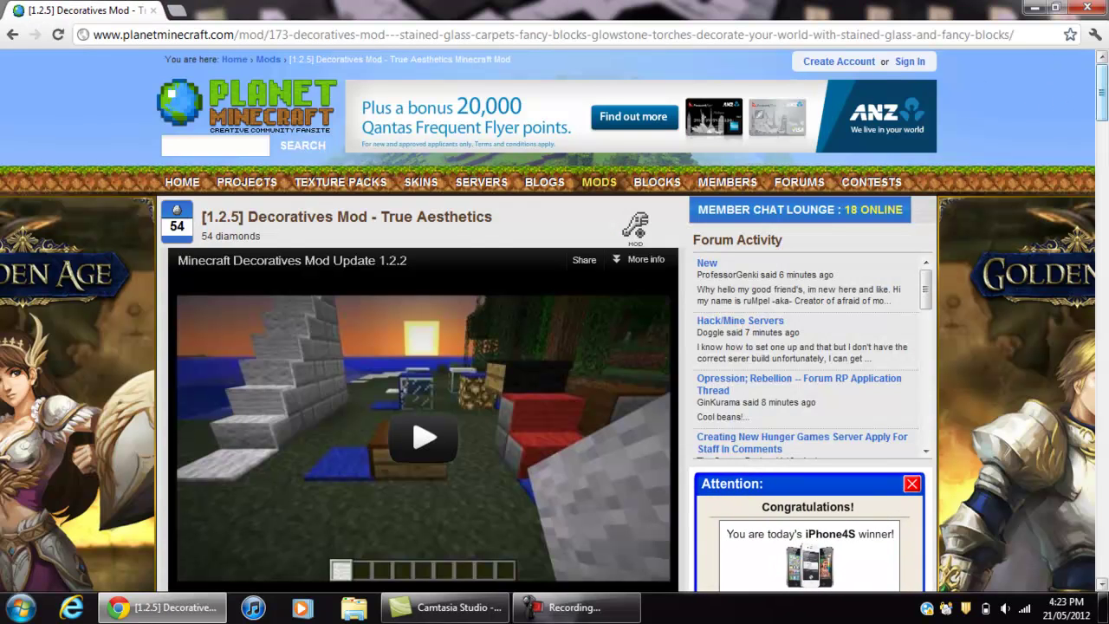
Open the Decoratives Mod forum thread from the Website button in the Planet Minecraft Details box.
scroll(1104, 101, down, 2)
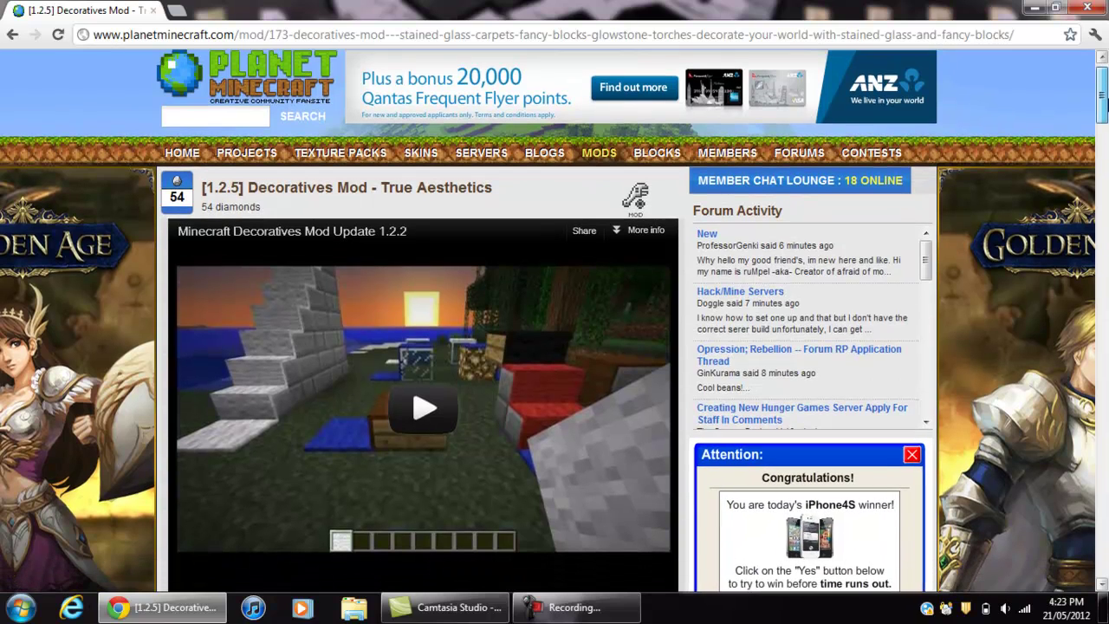
scroll(1104, 101, down, 3)
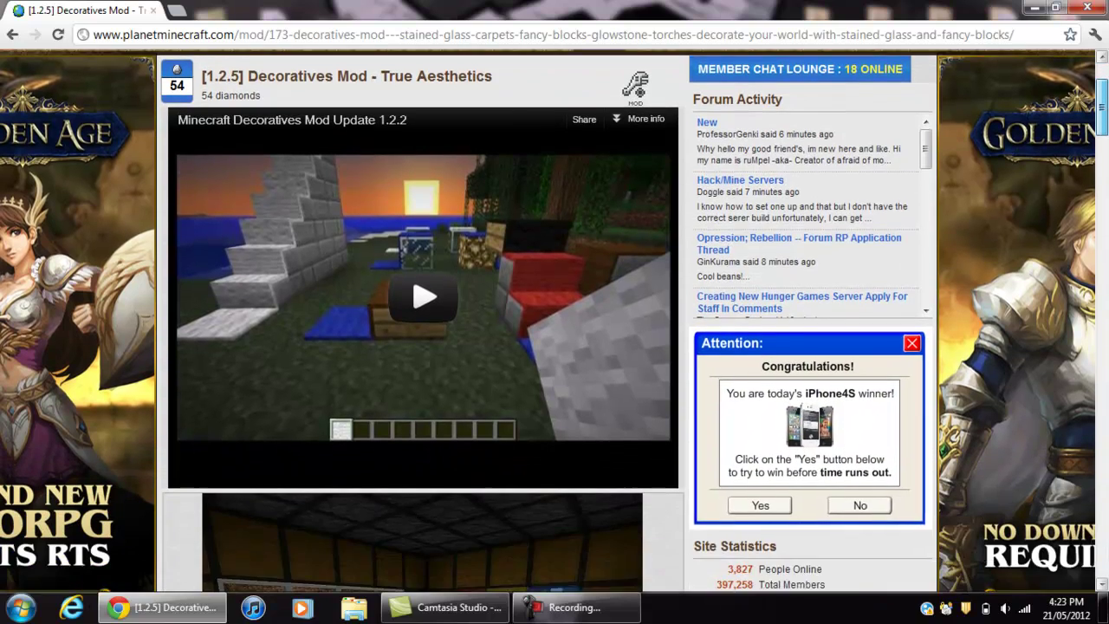
drag(1103, 130, 1103, 191)
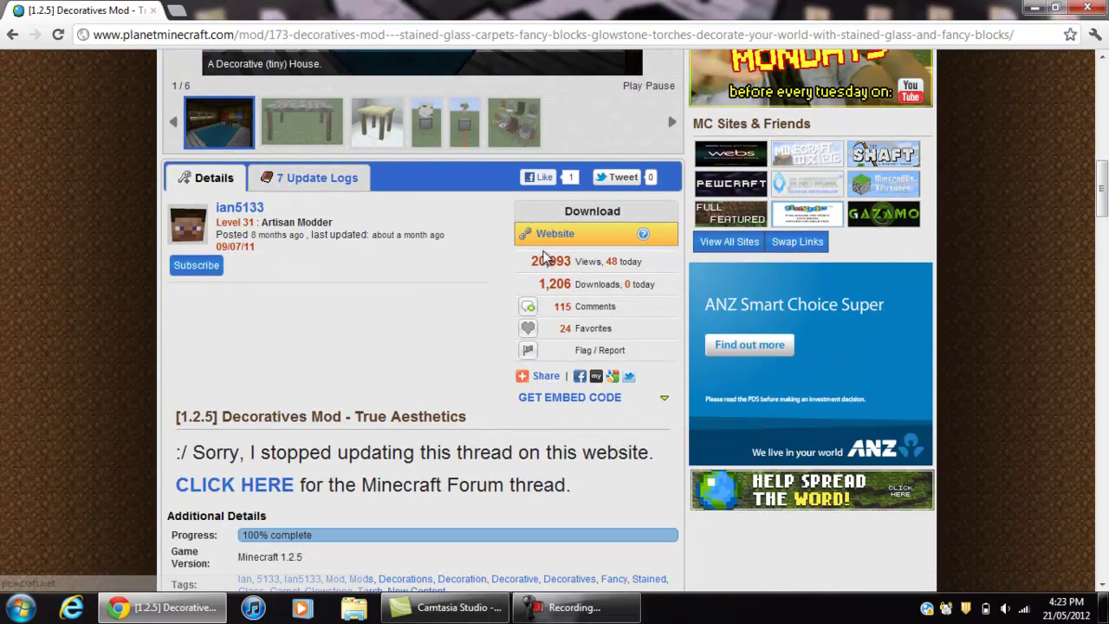
click(556, 235)
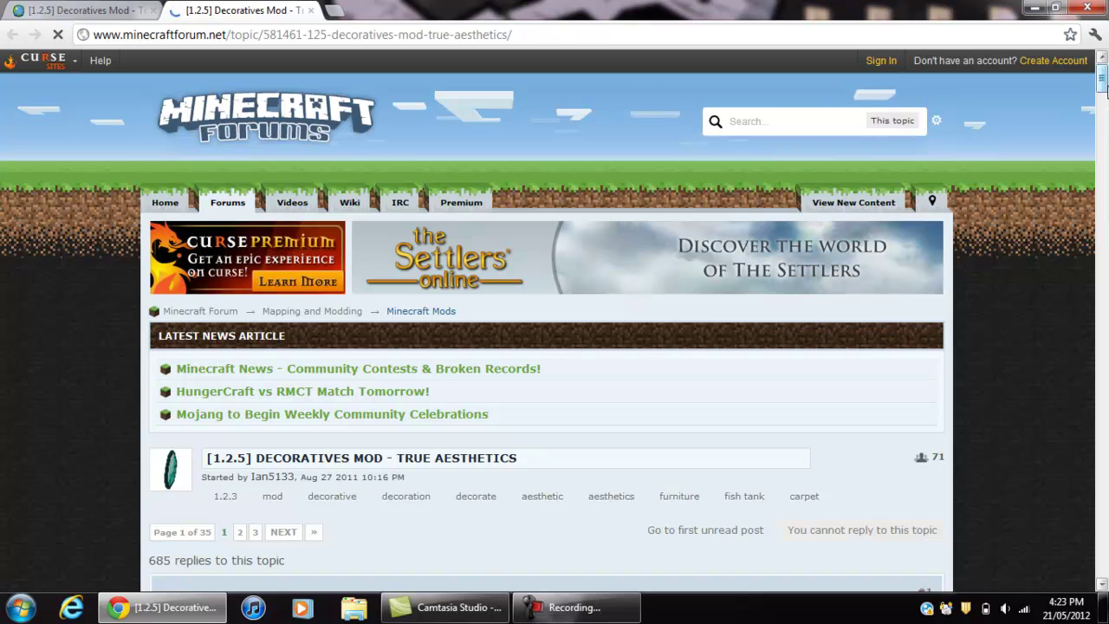
Download Decoratives Mod 1.4.2 from the thread's Downloads section, then close the adf.ly tab and Chrome.
scroll(1104, 97, down, 3)
scroll(1104, 104, down, 4)
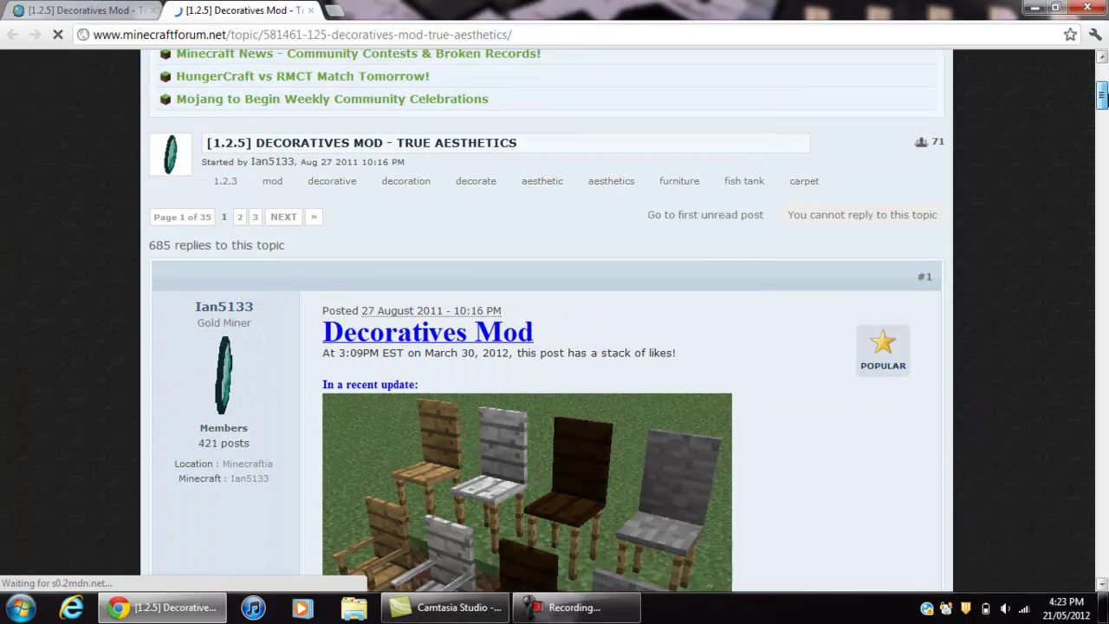
click(1106, 136)
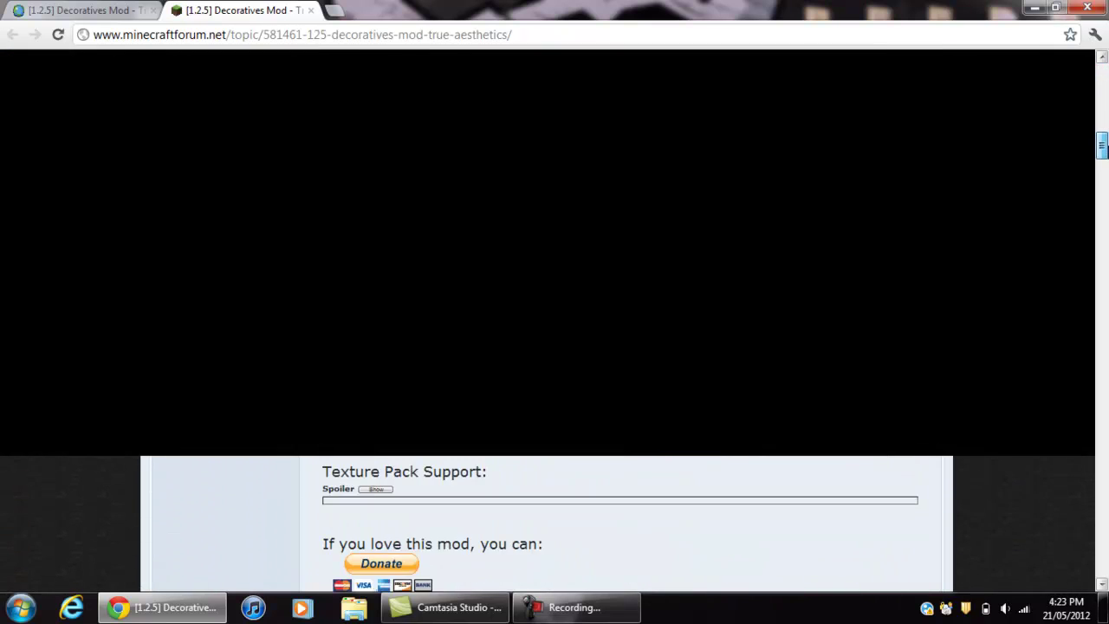
drag(1104, 147, 1104, 170)
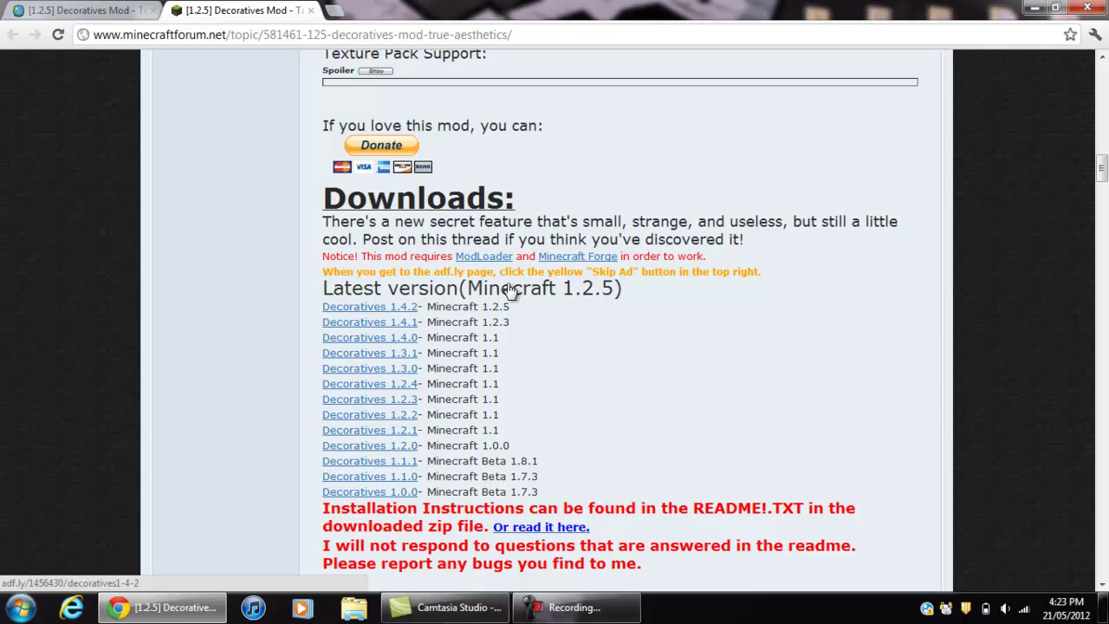
click(539, 297)
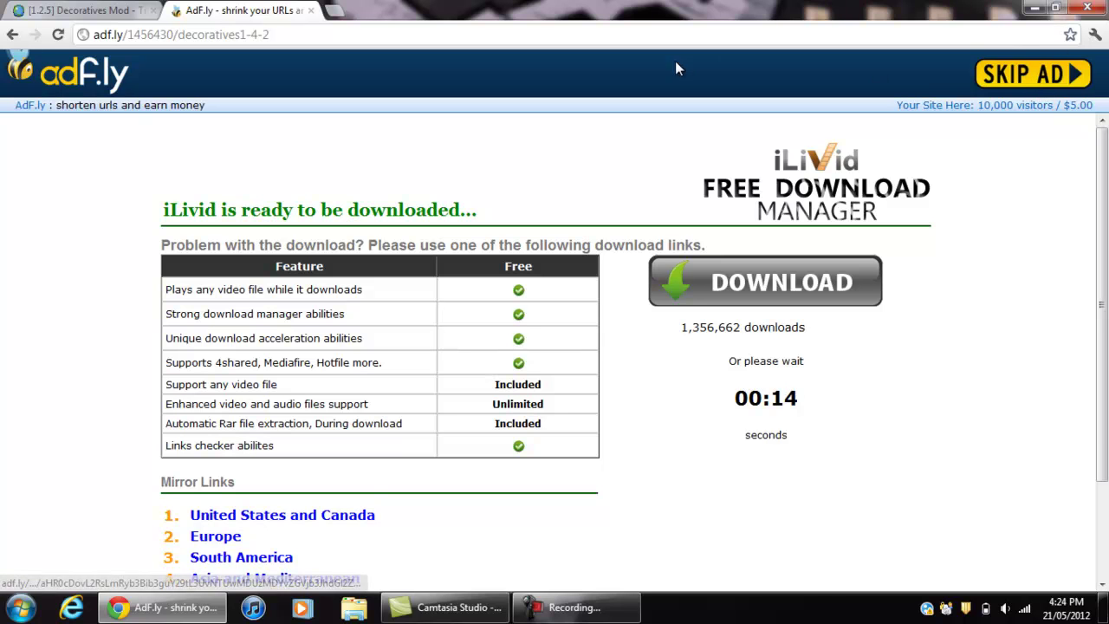
click(311, 10)
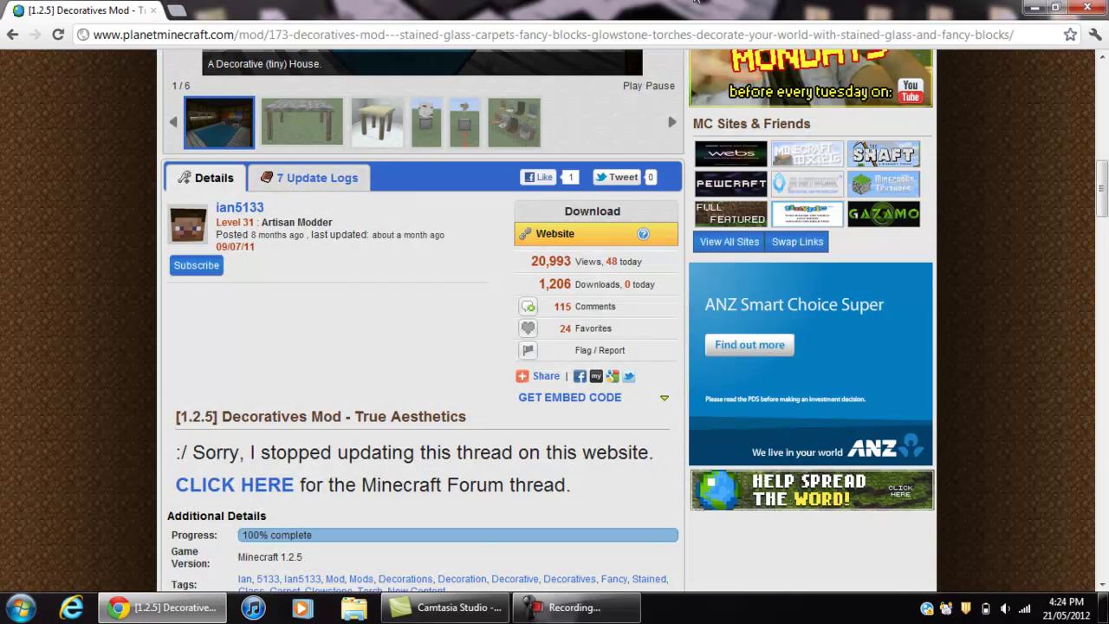
key(ctrl+w)
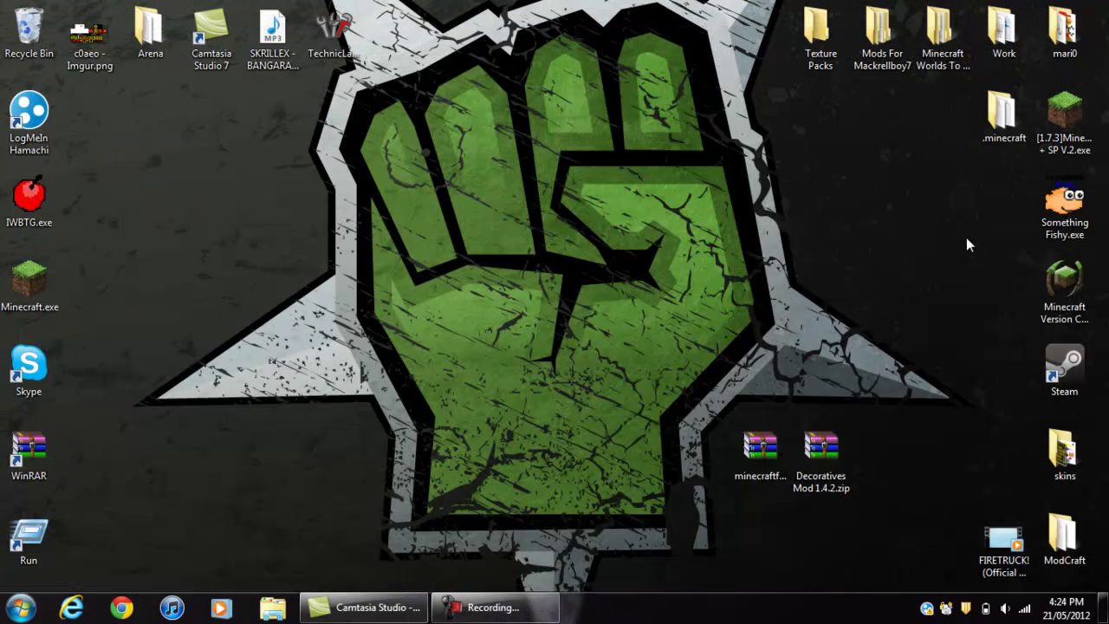
Open the Forge client zip in WinRAR and launch %appdata% through the Run dialog.
double_click(754, 459)
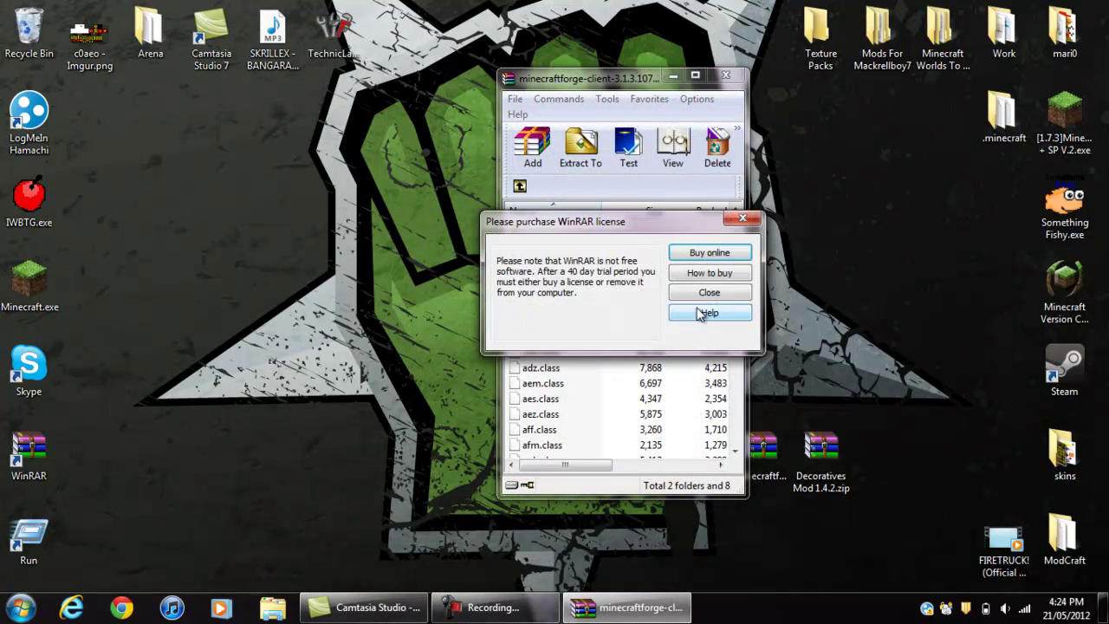
click(709, 293)
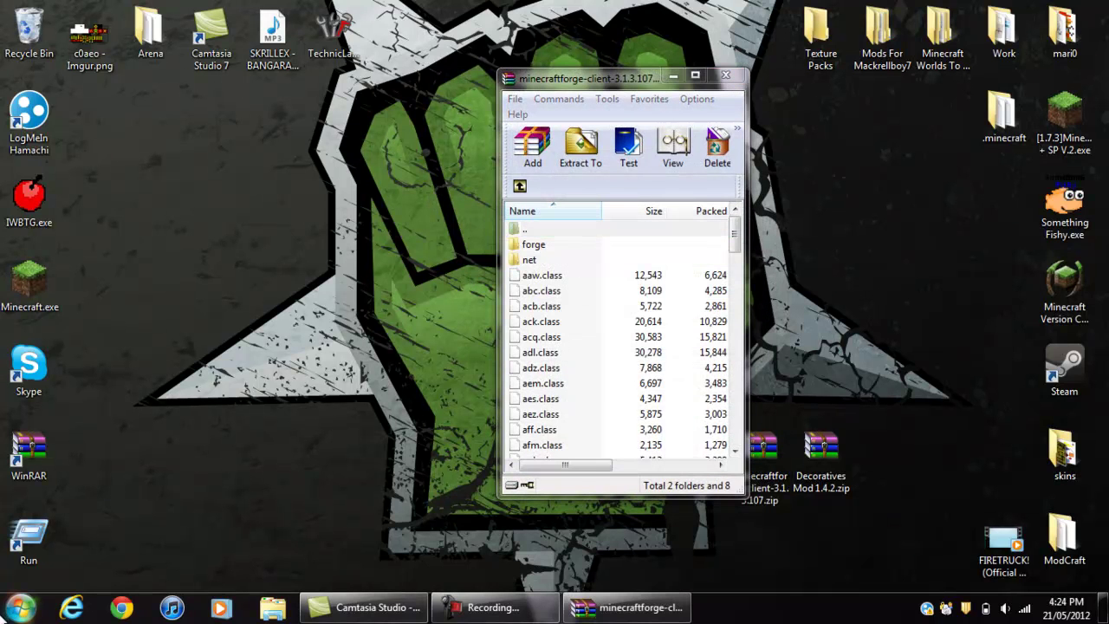
click(19, 608)
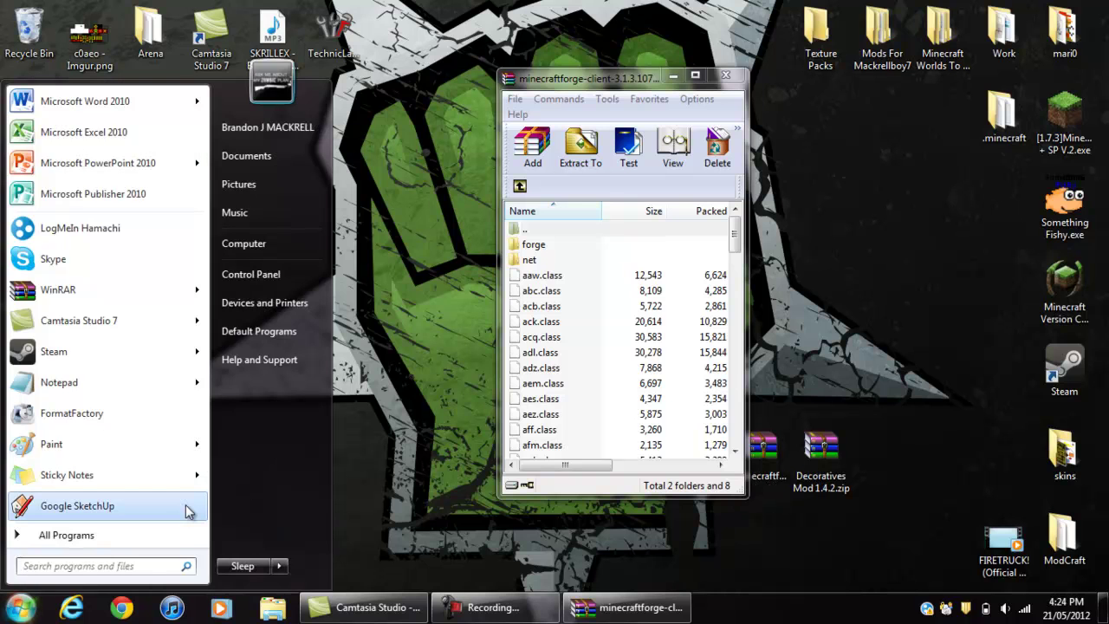
text(run)
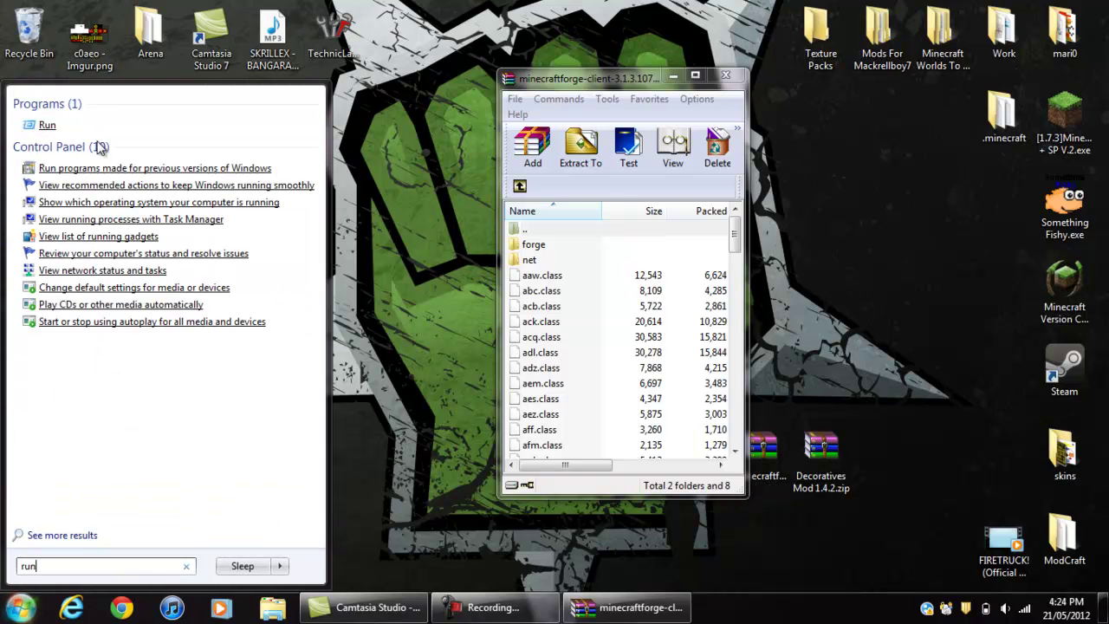
click(90, 130)
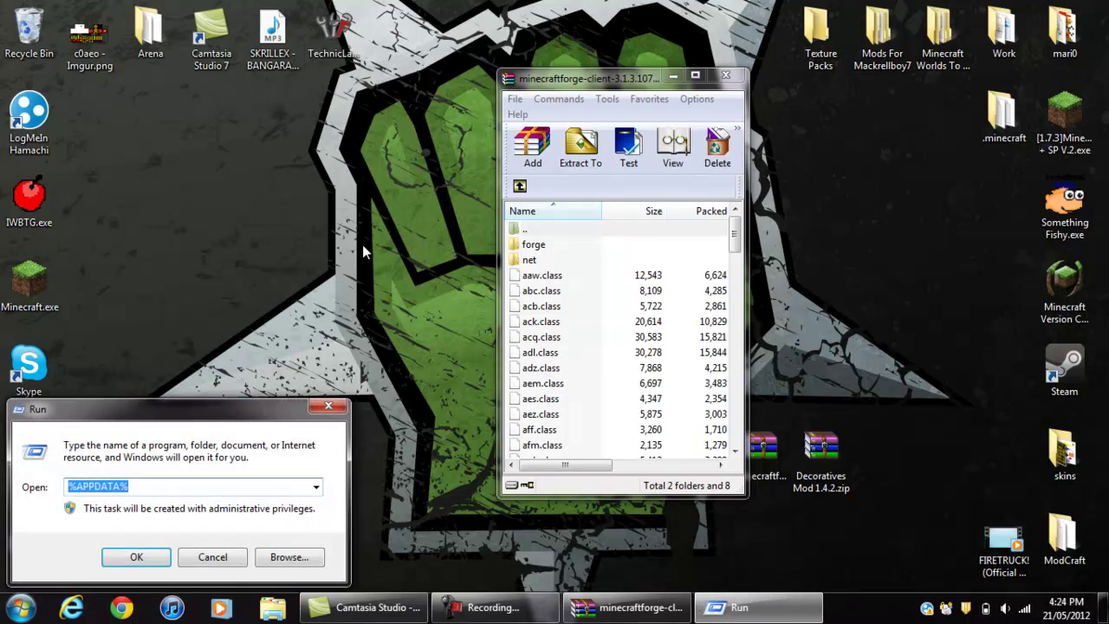
text(%app)
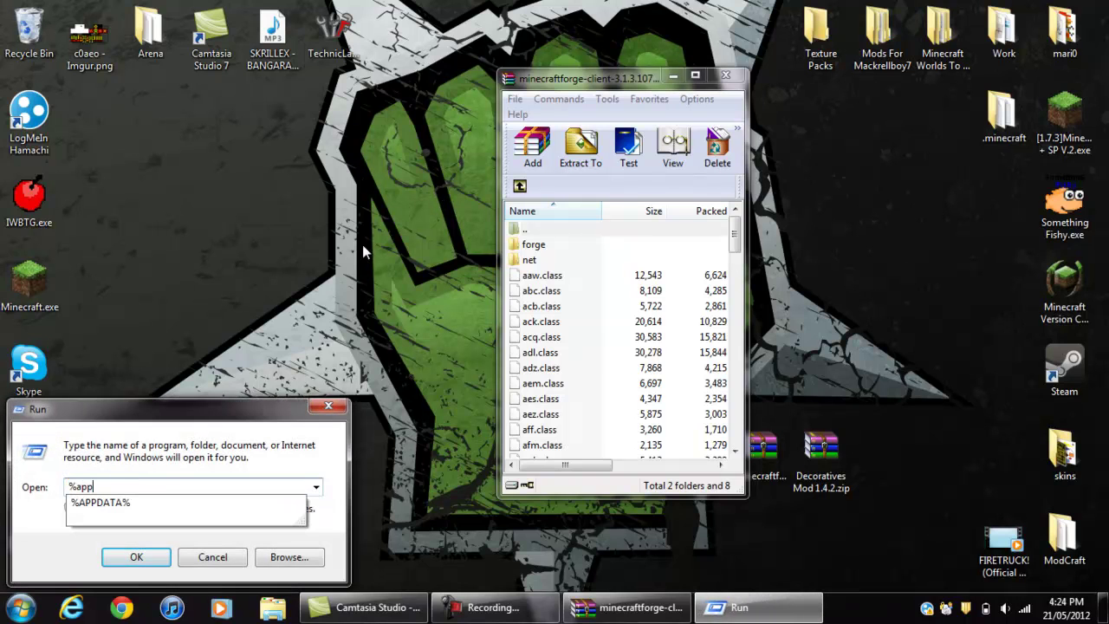
text(data%)
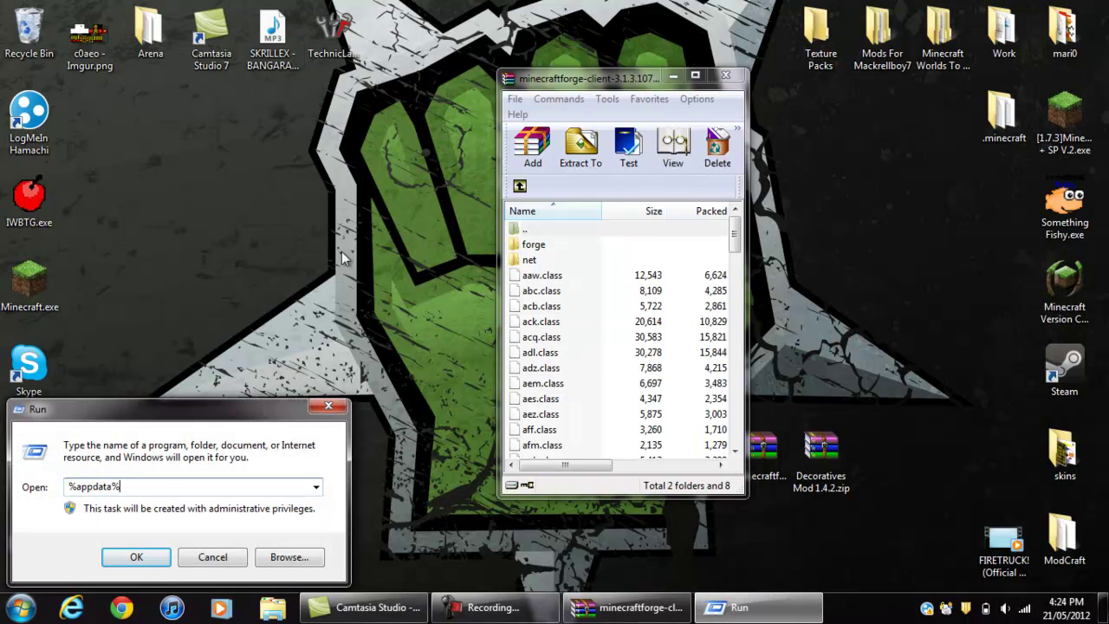
click(154, 559)
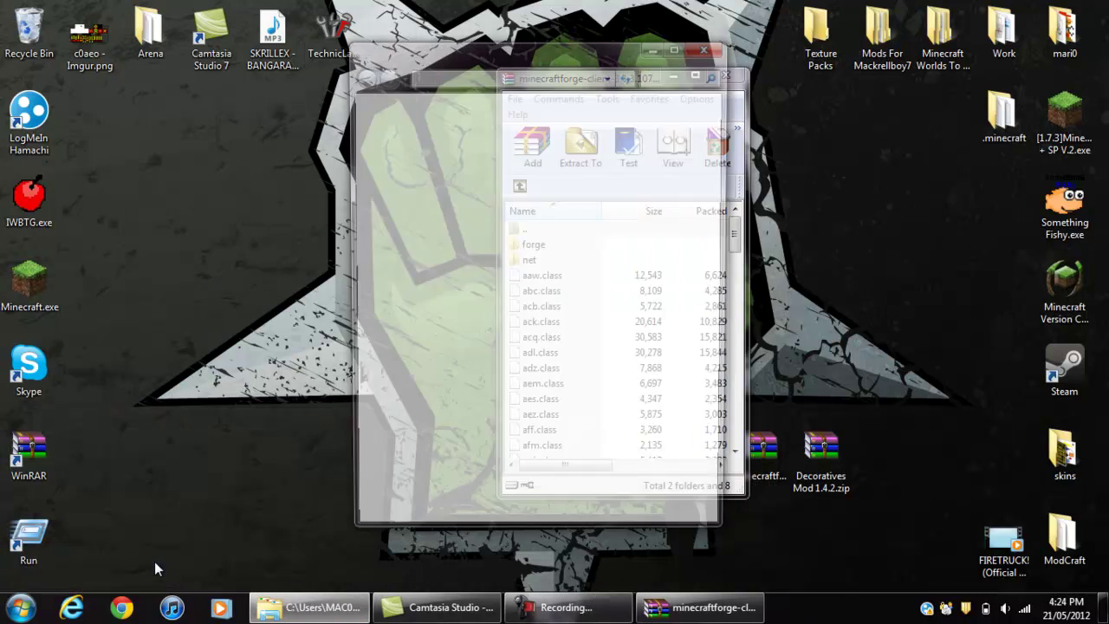
Navigate the Roaming window into .minecraft\bin.
drag(554, 49, 245, 52)
click(327, 422)
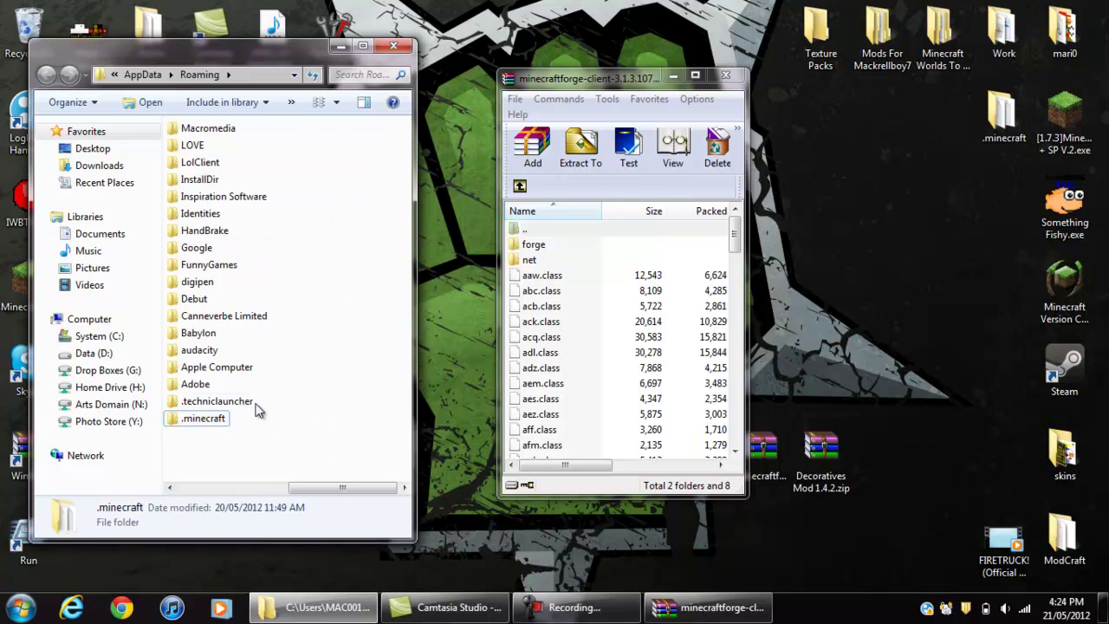
double_click(217, 423)
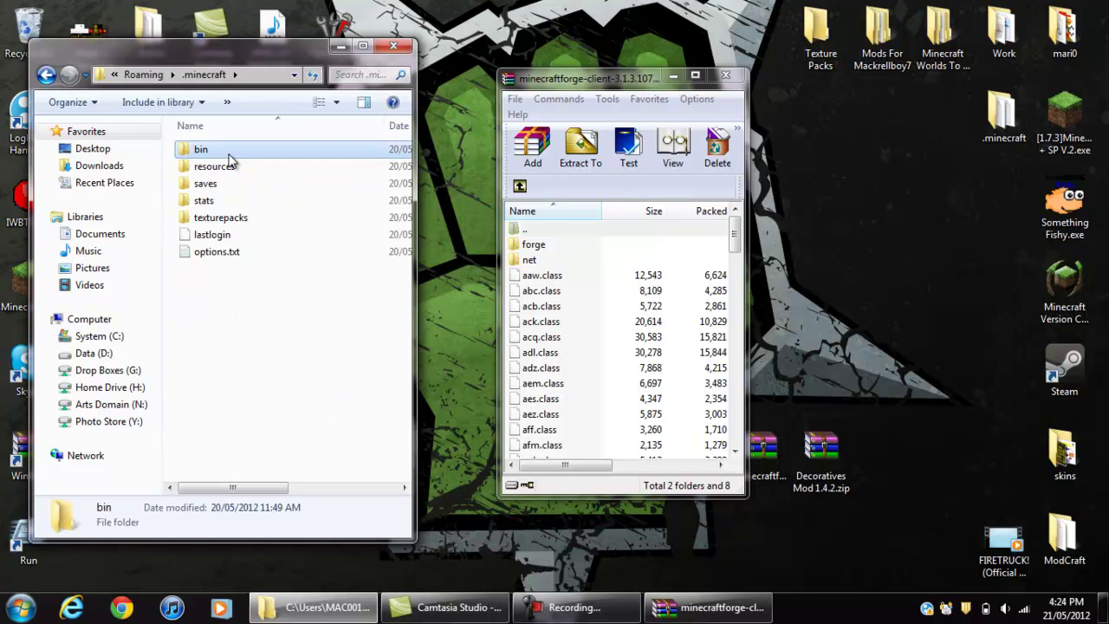
double_click(247, 151)
Open minecraft.jar with WinRAR archiver and place it beside the Forge archive.
click(239, 236)
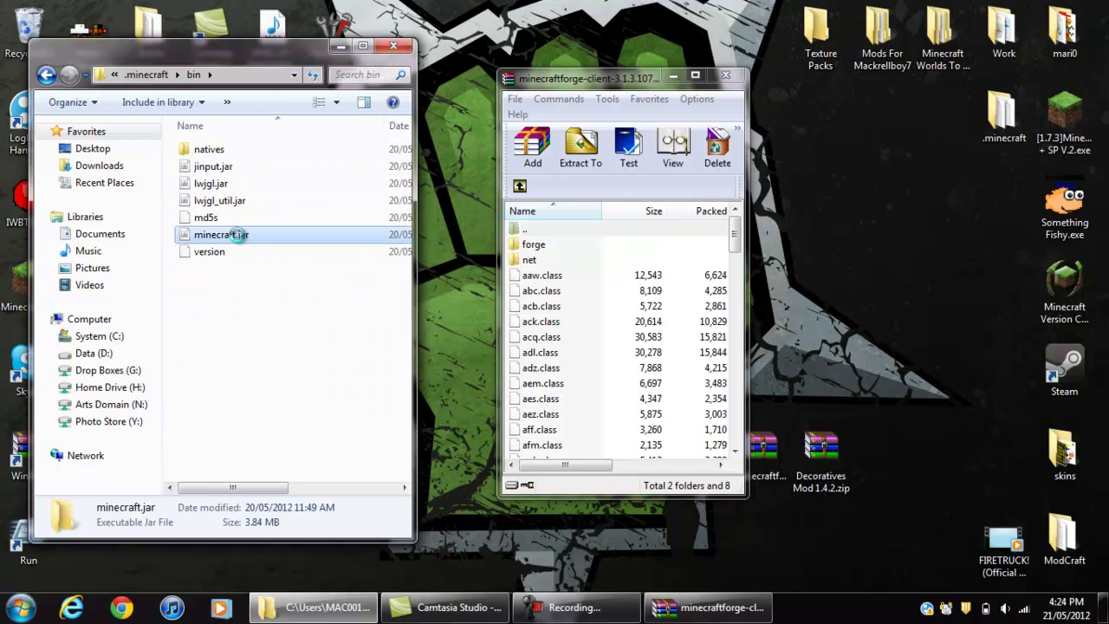
right_click(265, 237)
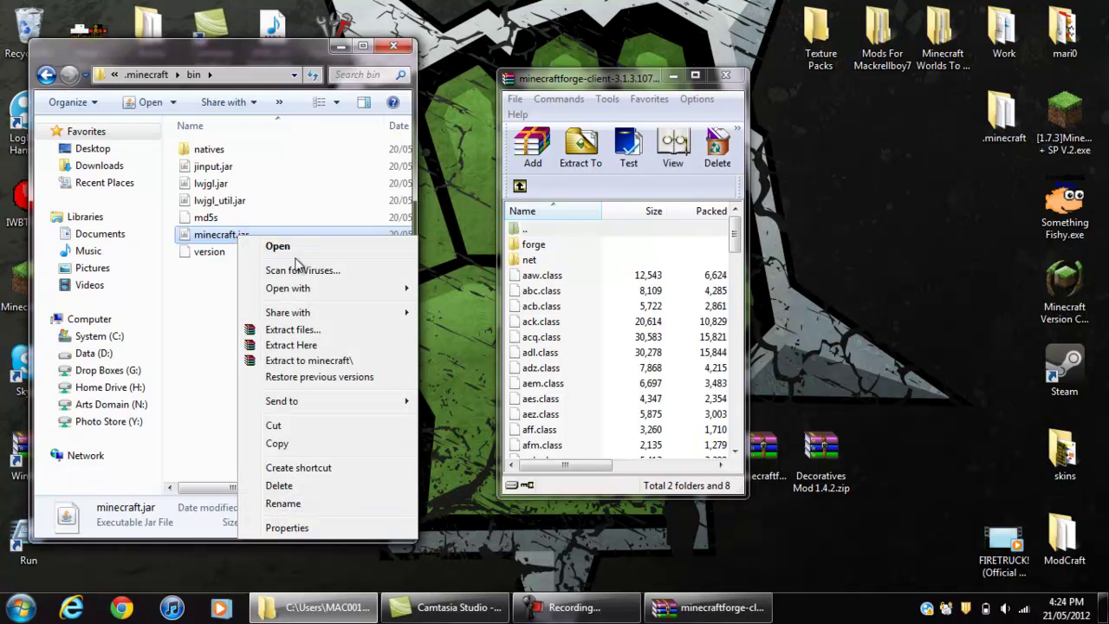
mouse_move(305, 290)
click(483, 307)
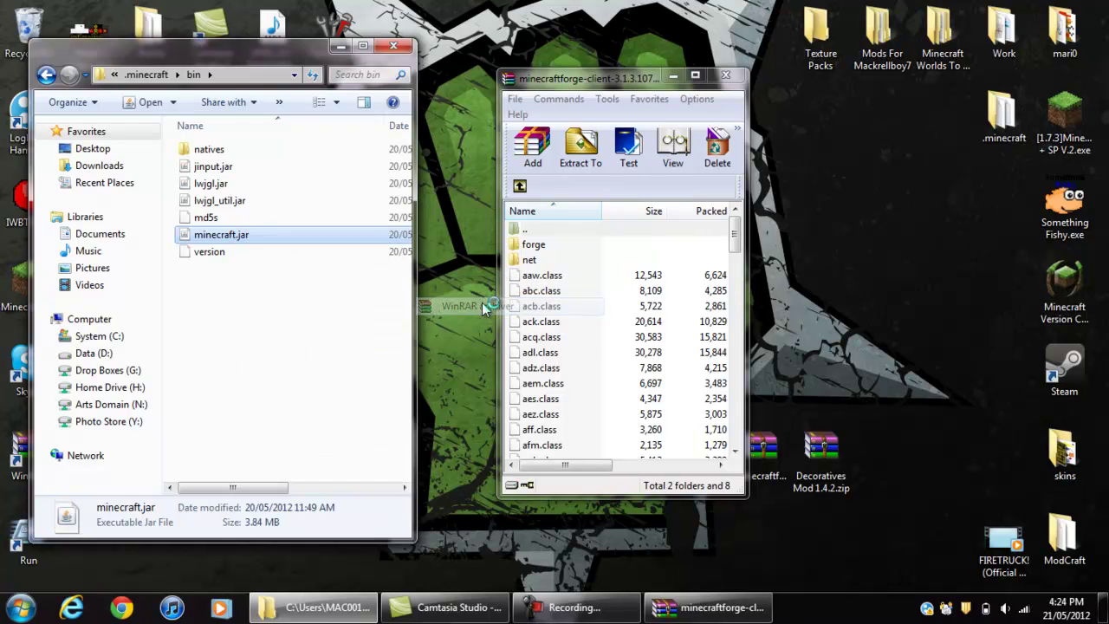
drag(602, 78, 232, 97)
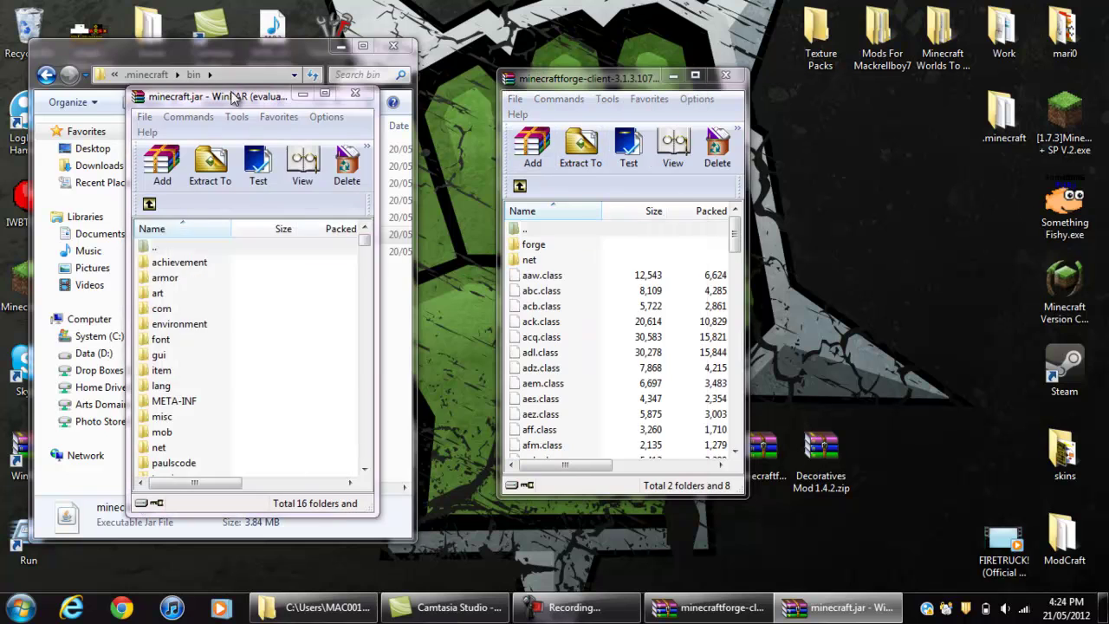
click(339, 310)
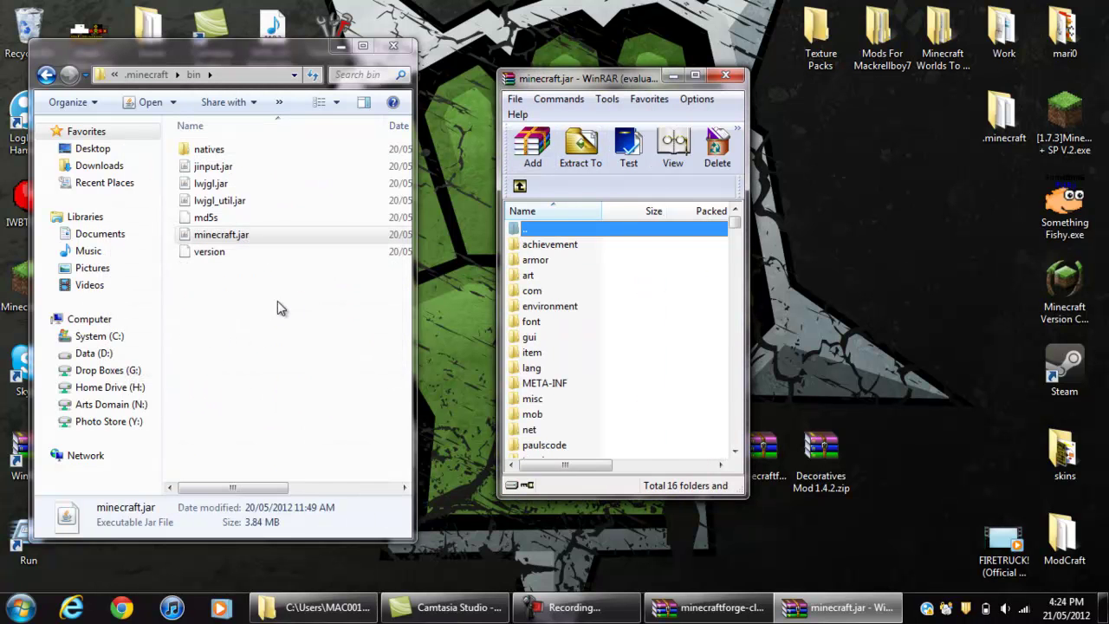
drag(630, 80, 311, 79)
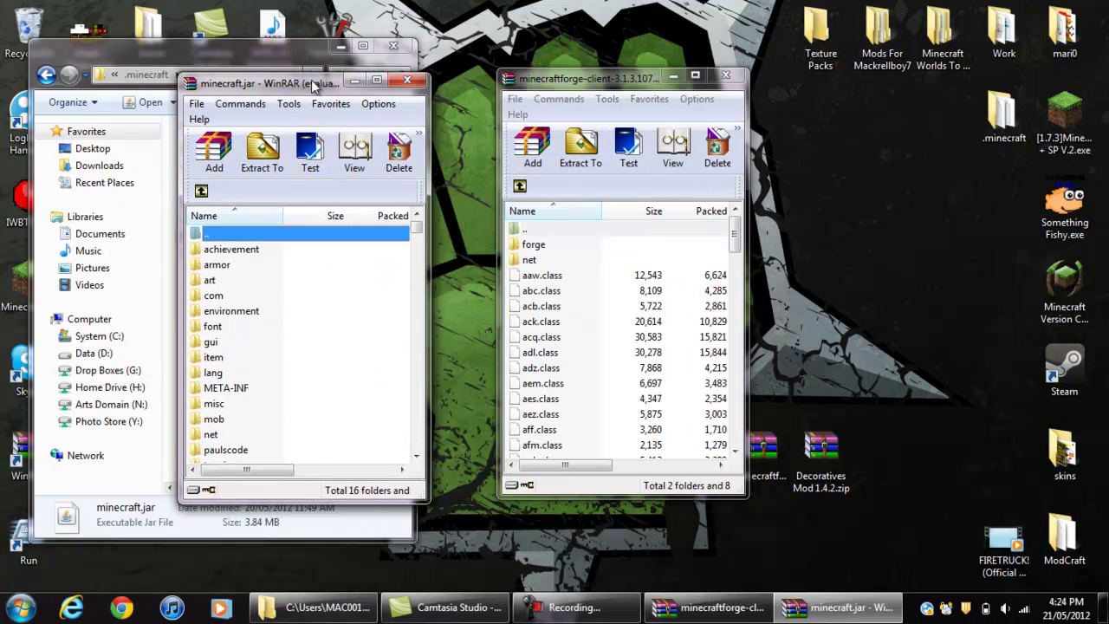
Open ModLoader (16).zip from the downloaded mods folder in WinRAR.
double_click(882, 35)
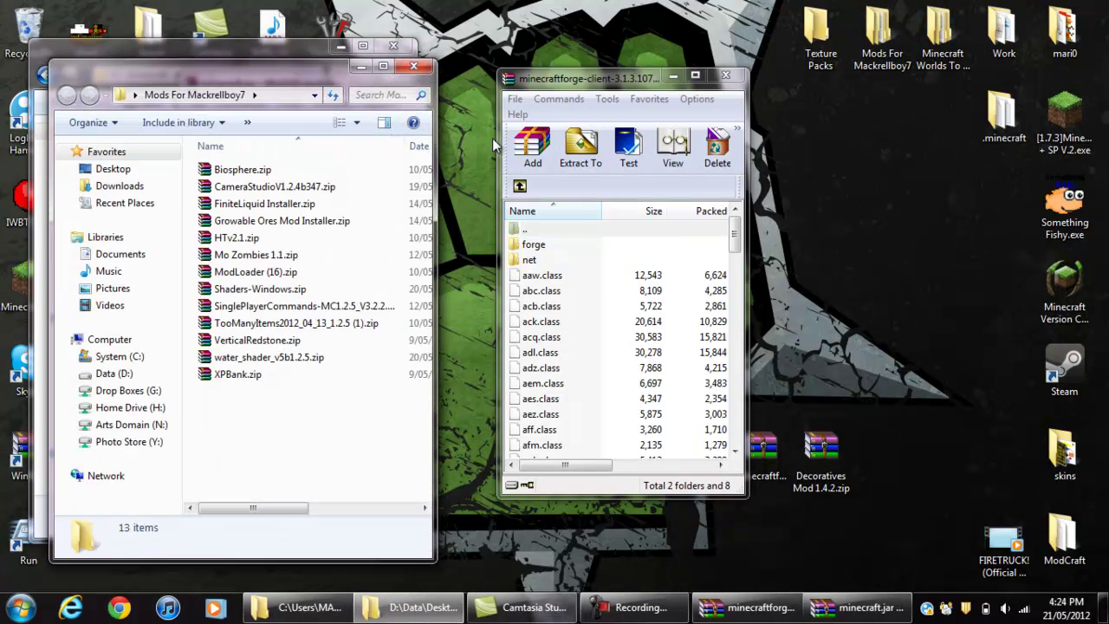
click(286, 274)
double_click(284, 274)
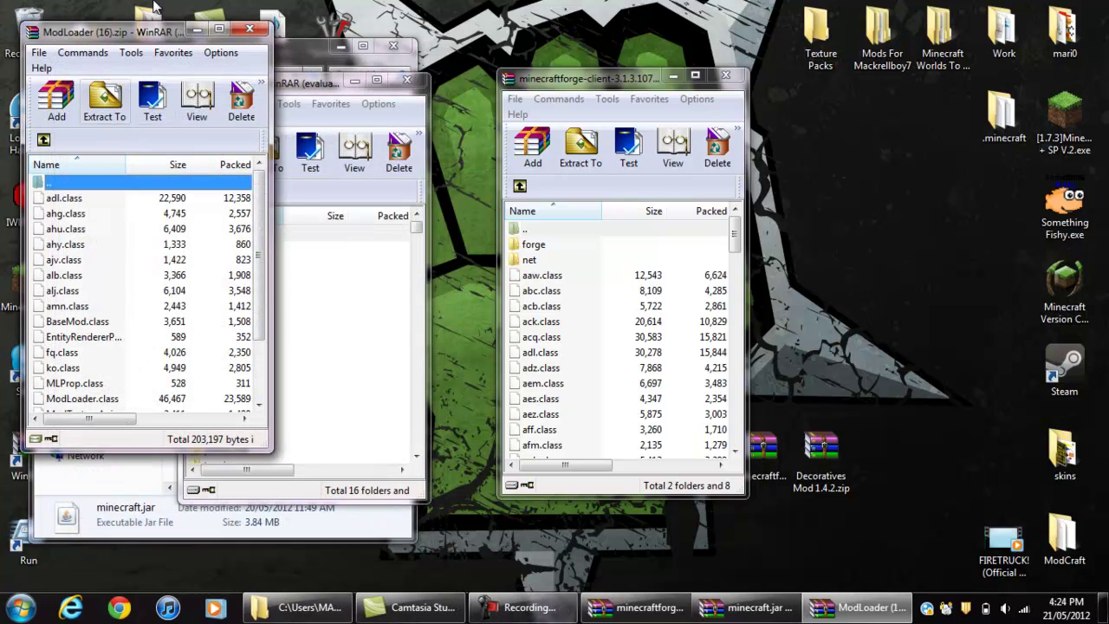
drag(154, 32, 549, 35)
click(239, 245)
Add every ModLoader class file into minecraft.jar and close the ModLoader archive.
click(499, 205)
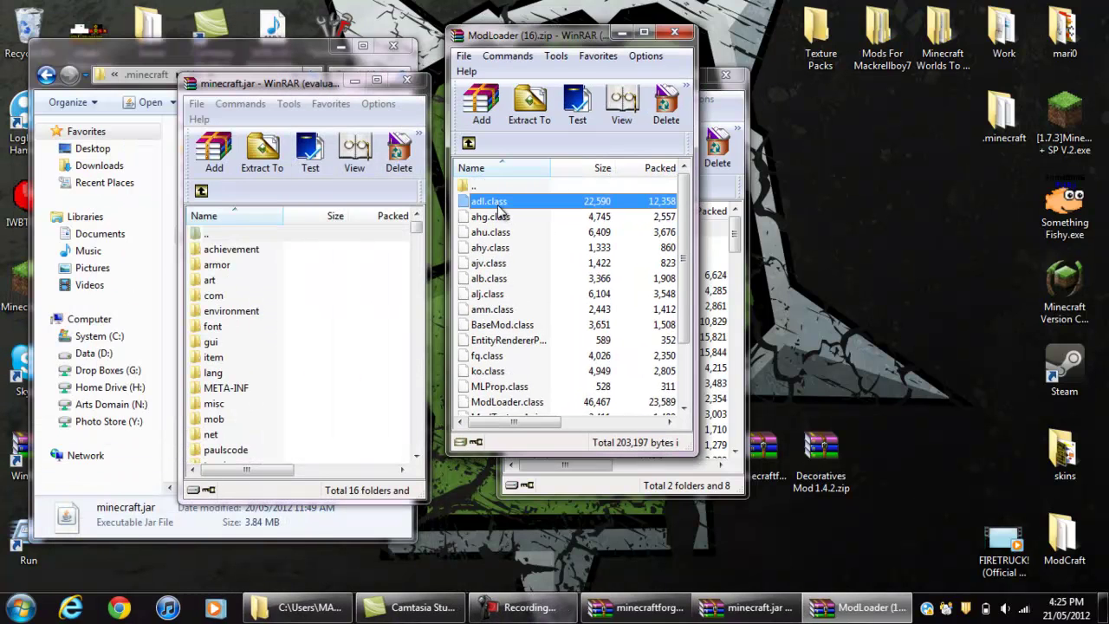
key(shift+Down)
key(shift+Down)
key(shift+Down)
key(shift+Down)
key(shift+Down)
key(shift+Down)
key(shift+Down)
key(shift+Down)
key(shift+Down)
key(shift+Down)
key(shift+Down)
key(shift+Down)
key(shift+Down)
key(shift+Down)
key(shift+Down)
key(shift+Down)
key(shift+Down)
key(shift+Down)
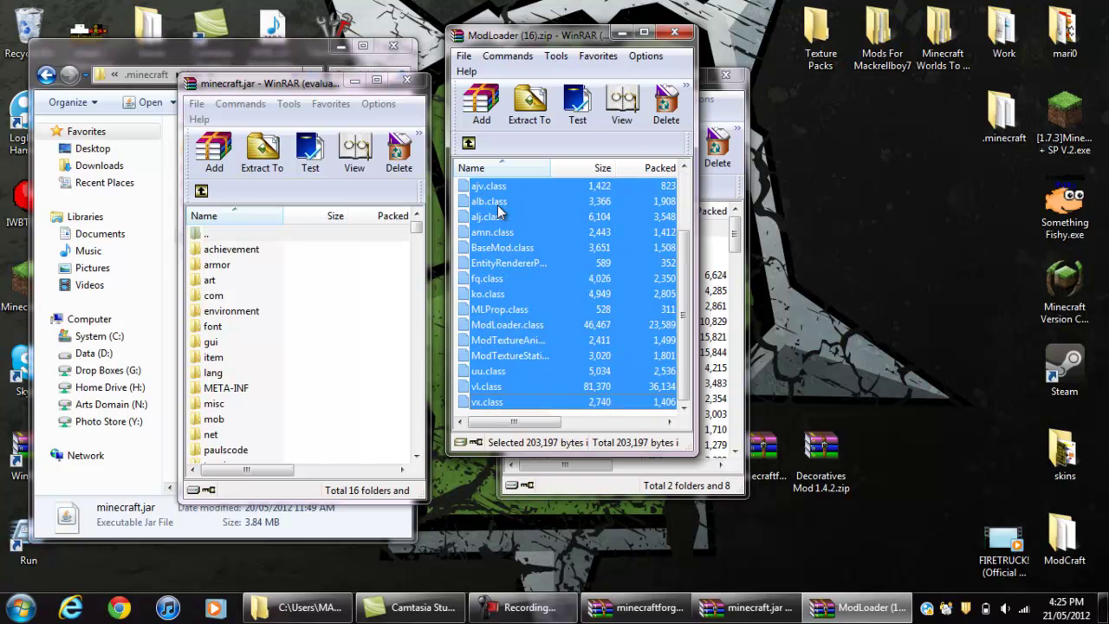
drag(501, 215, 235, 368)
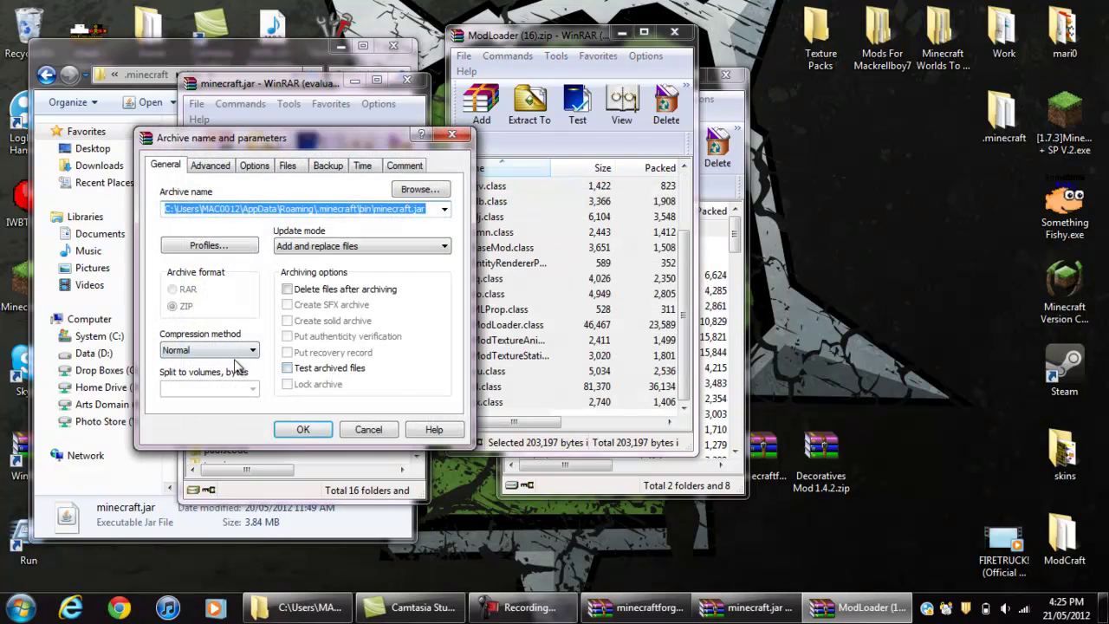
click(304, 430)
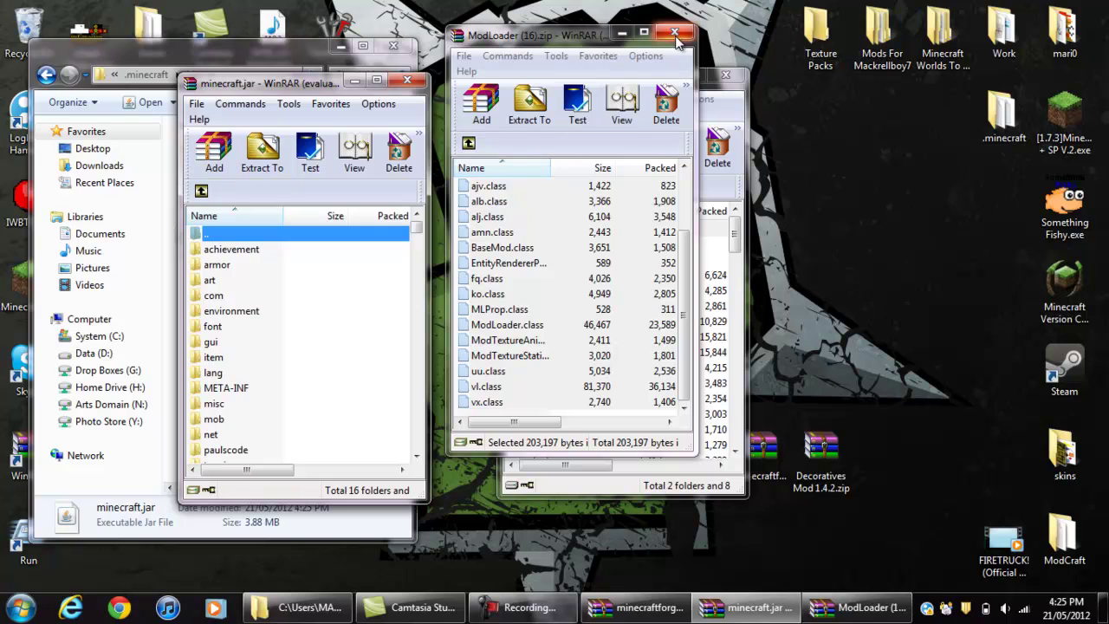
click(674, 32)
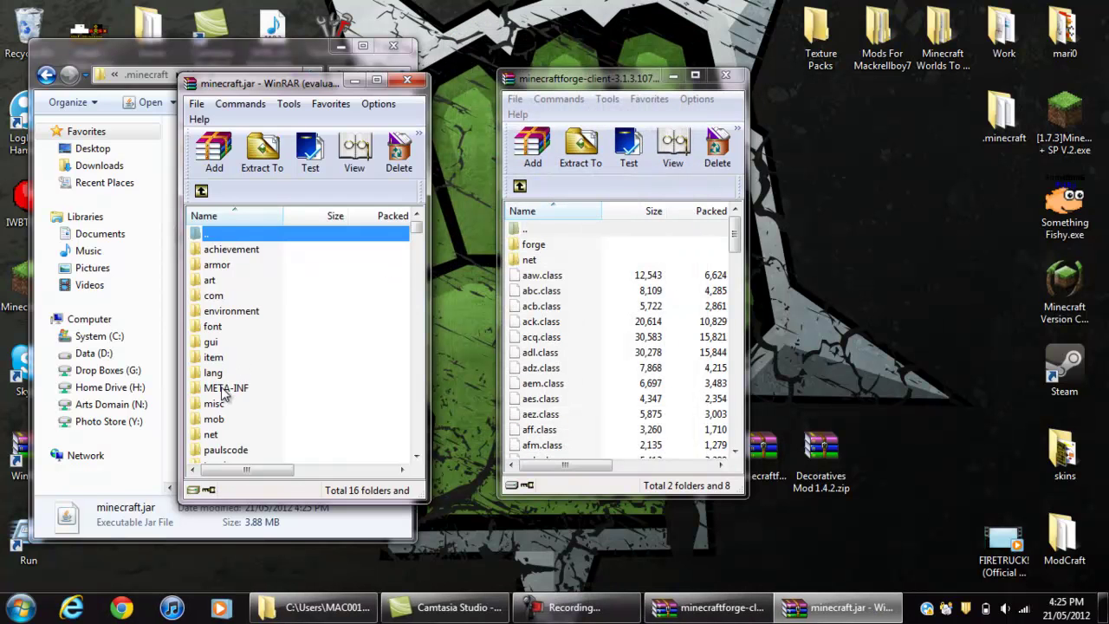
Delete the META-INF folder from minecraft.jar.
right_click(218, 390)
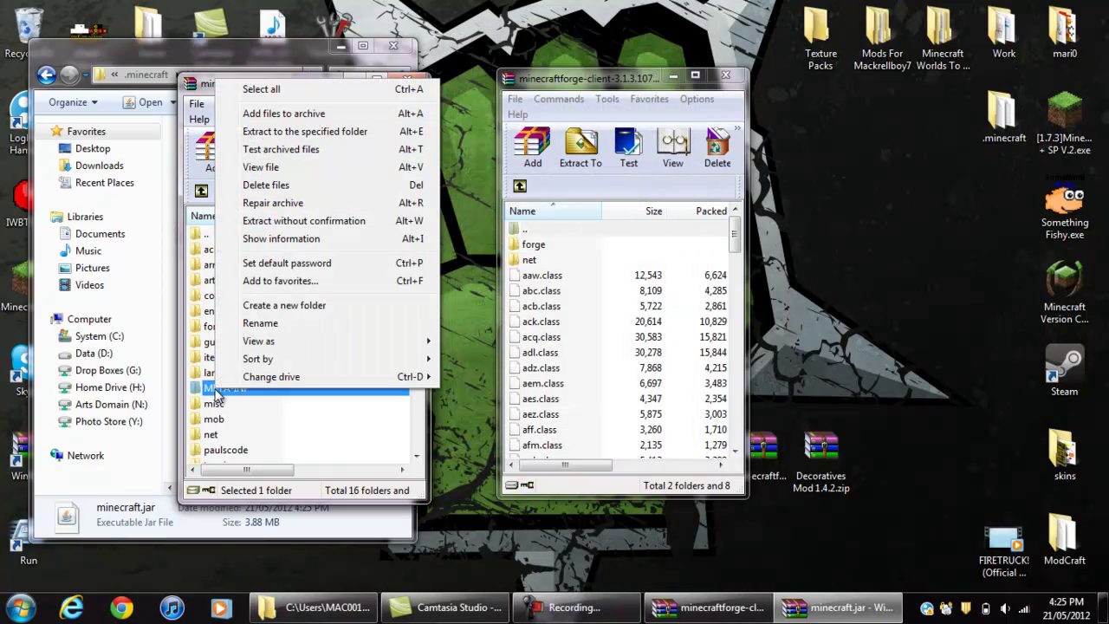
click(286, 186)
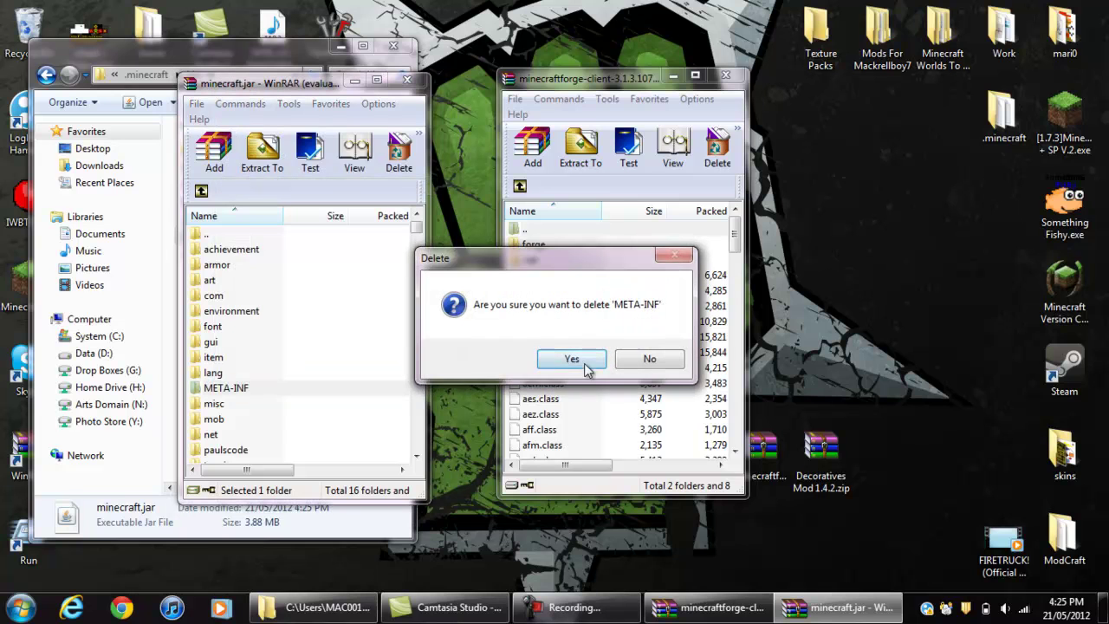
click(574, 357)
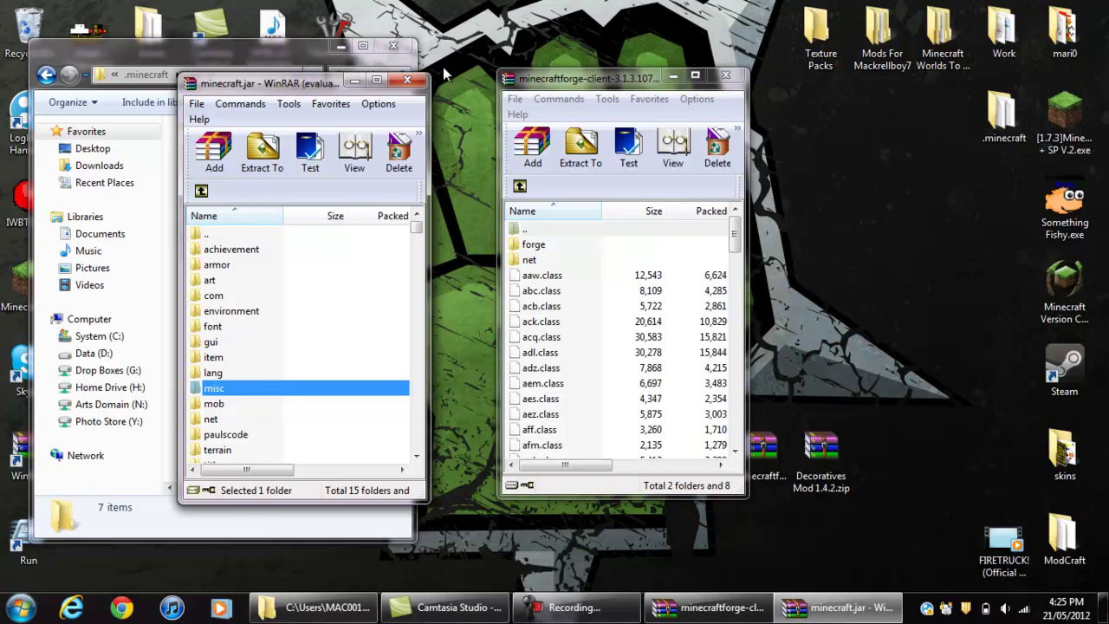
Add all forge and net folders and class files into minecraft.jar, then close both archives.
click(534, 246)
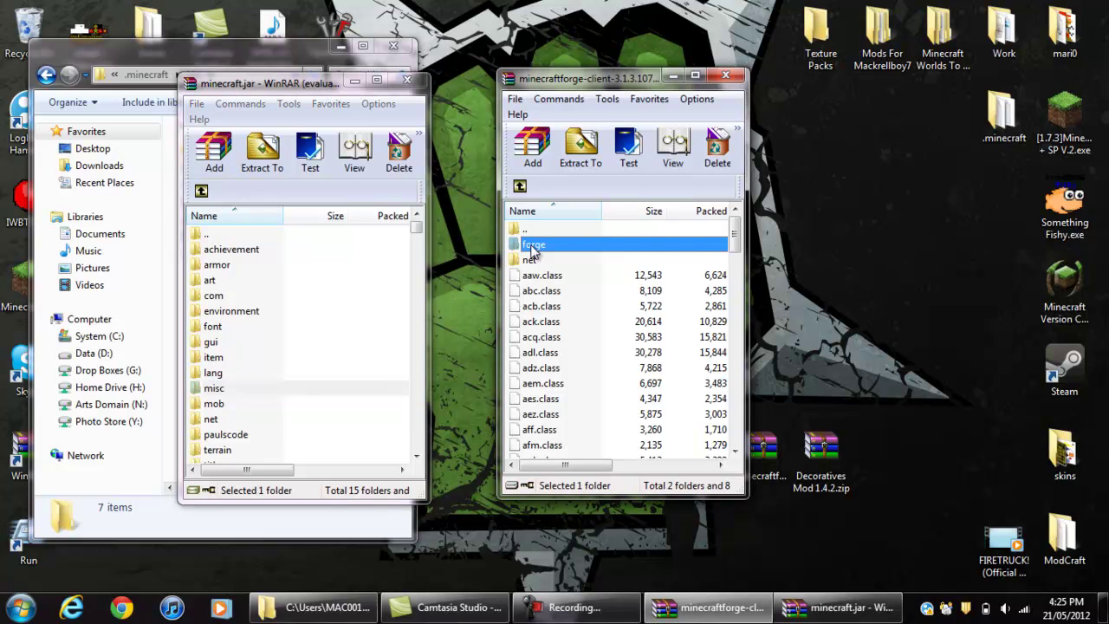
key(Down)
key(Down)
key(Down)
key(Down)
key(Up)
key(Up)
key(Up)
key(Up)
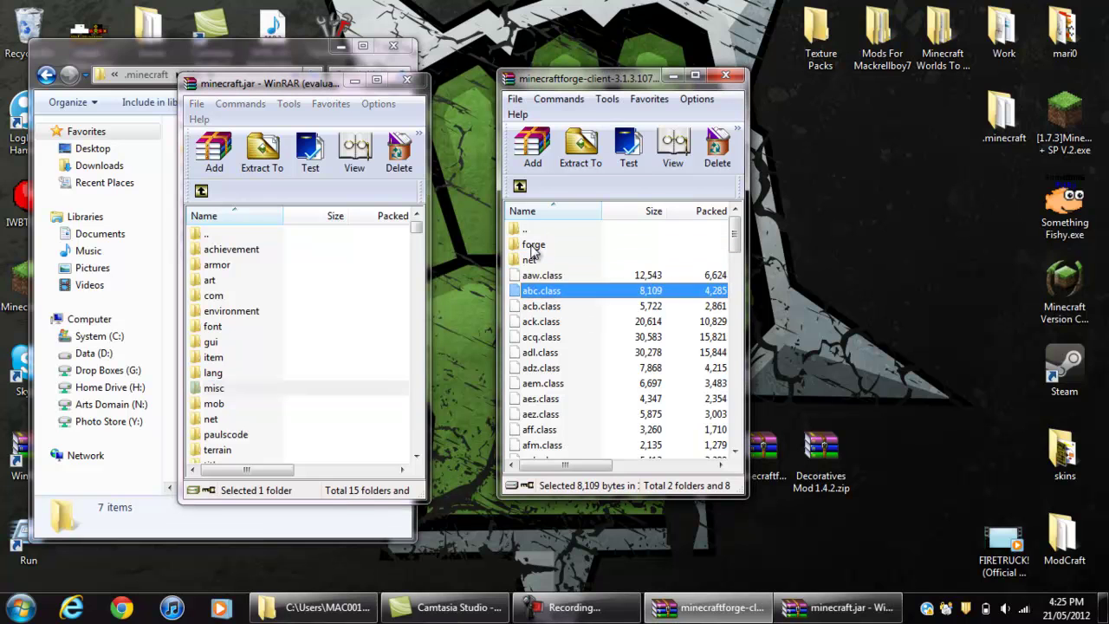
key(shift+Down)
key(shift+Down)
key(shift+Down)
key(shift+Down)
key(shift+Down)
key(shift+Down)
key(shift+Down)
key(shift+Down)
key(shift+Down)
key(shift+Down)
key(shift+Down)
key(shift+Down)
key(shift+Down)
key(shift+Down)
key(shift+Down)
key(shift+Down)
key(shift+Down)
key(shift+Down)
key(shift+Down)
key(shift+Down)
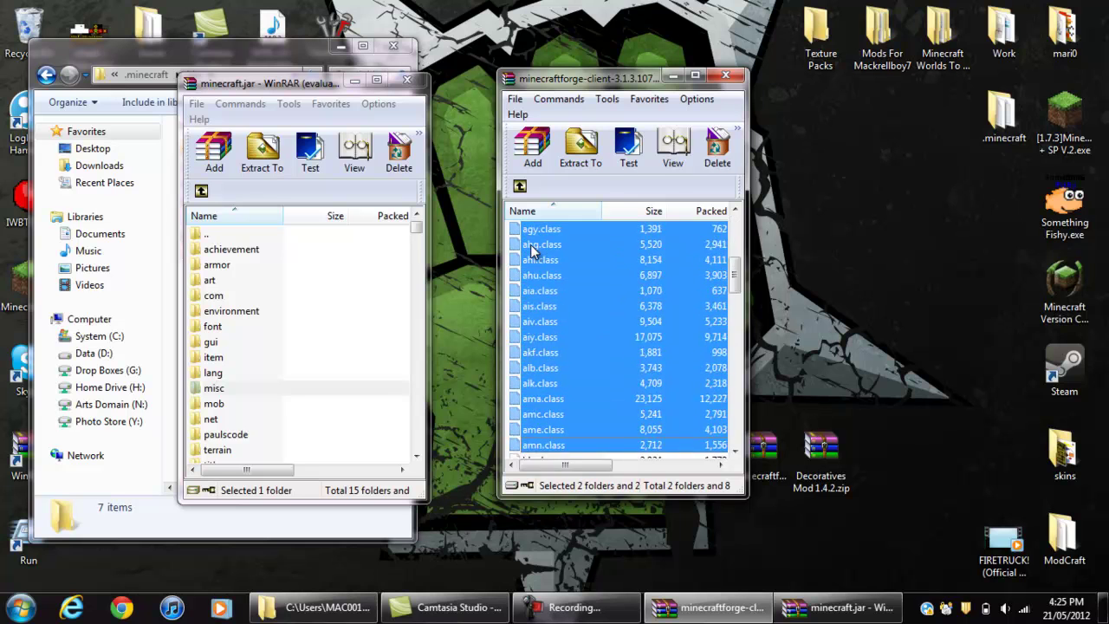
key(shift+Down)
key(shift+Down)
key(shift+Down)
key(shift+Down)
key(shift+Down)
key(shift+Down)
key(shift+Down)
key(shift+Down)
key(shift+Down)
key(shift+Down)
key(shift+Down)
key(shift+Down)
key(shift+Down)
key(shift+Down)
key(shift+Down)
key(shift+Down)
key(shift+Down)
key(shift+Down)
key(shift+Down)
key(shift+Down)
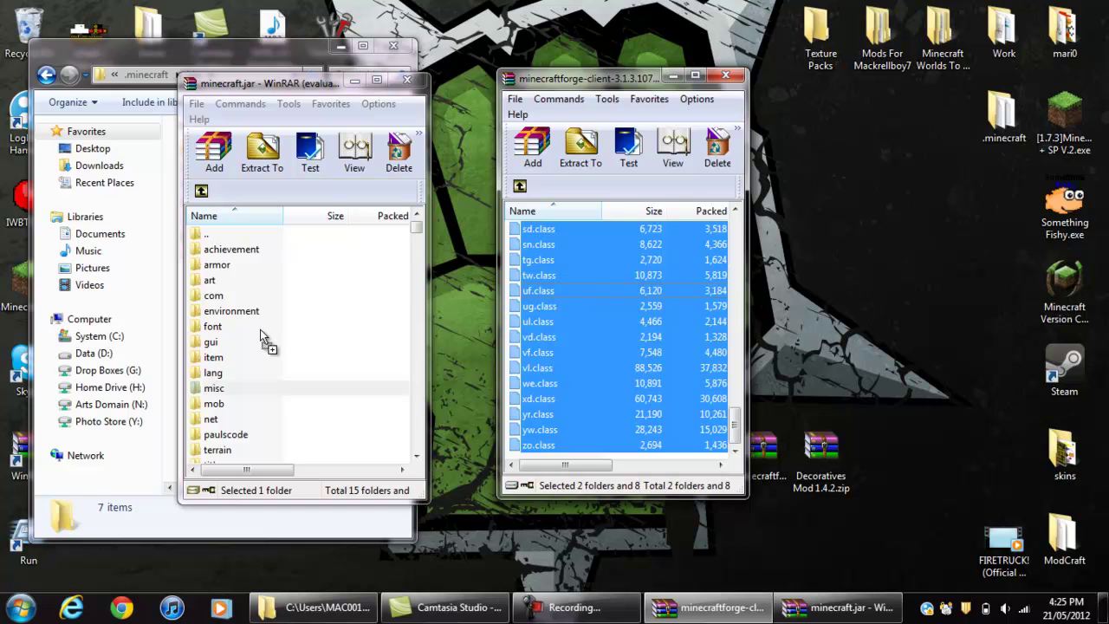
drag(260, 330, 261, 334)
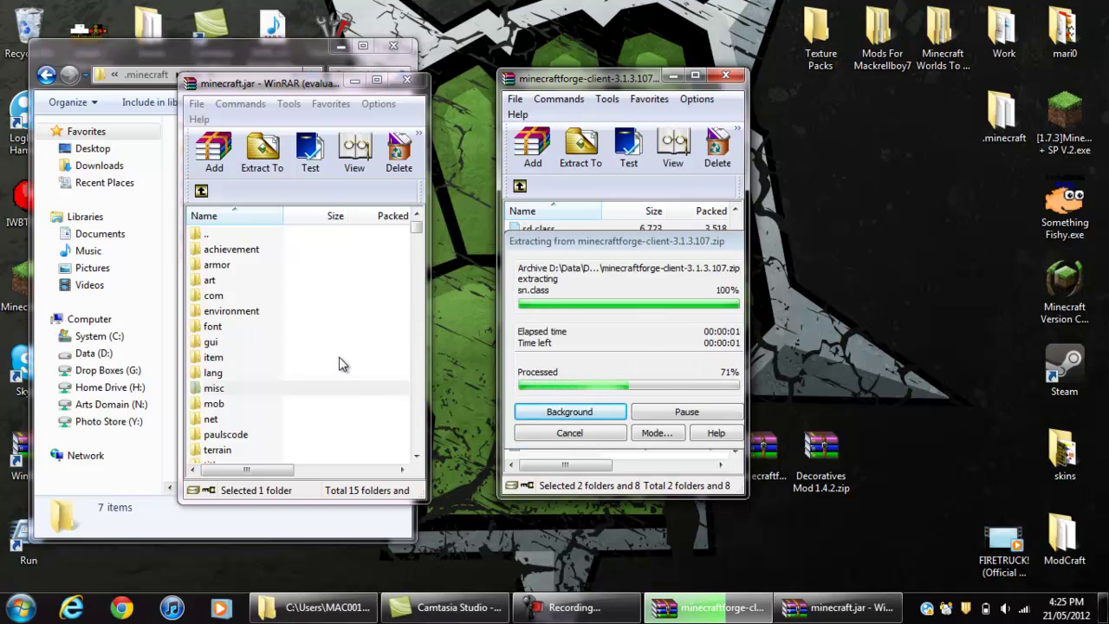
click(297, 433)
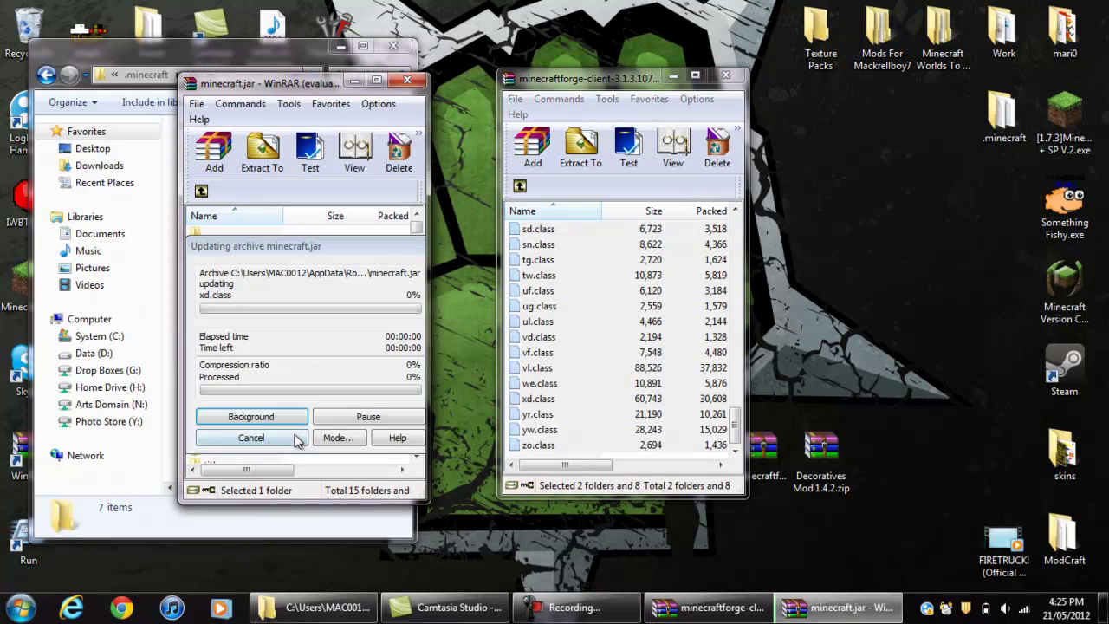
click(406, 81)
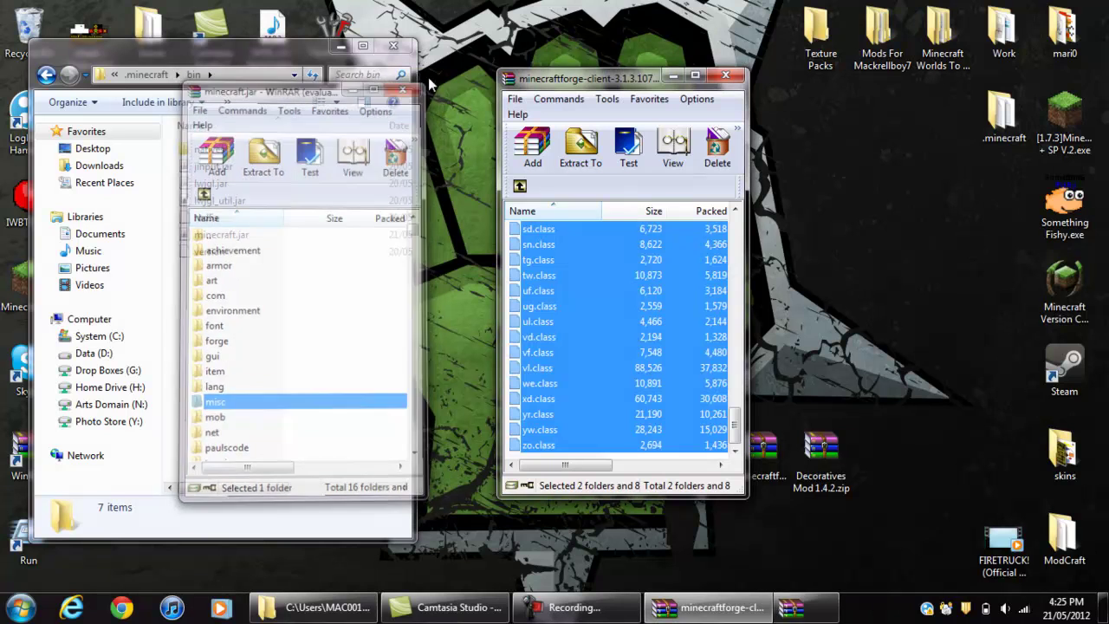
click(726, 75)
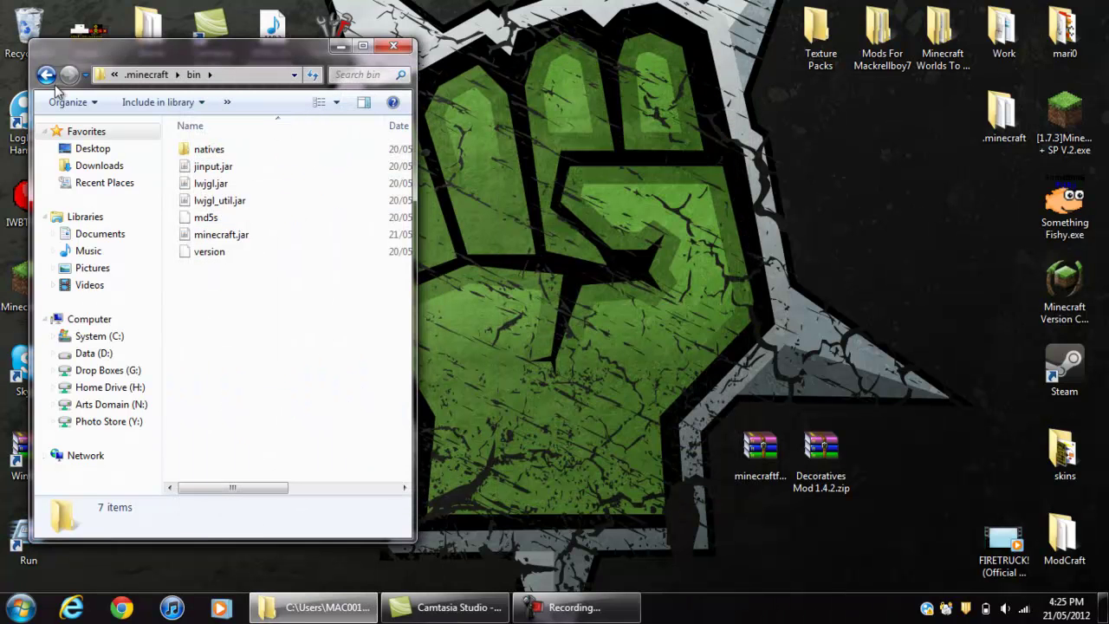
Create and open a new folder named mods inside .minecraft.
click(46, 77)
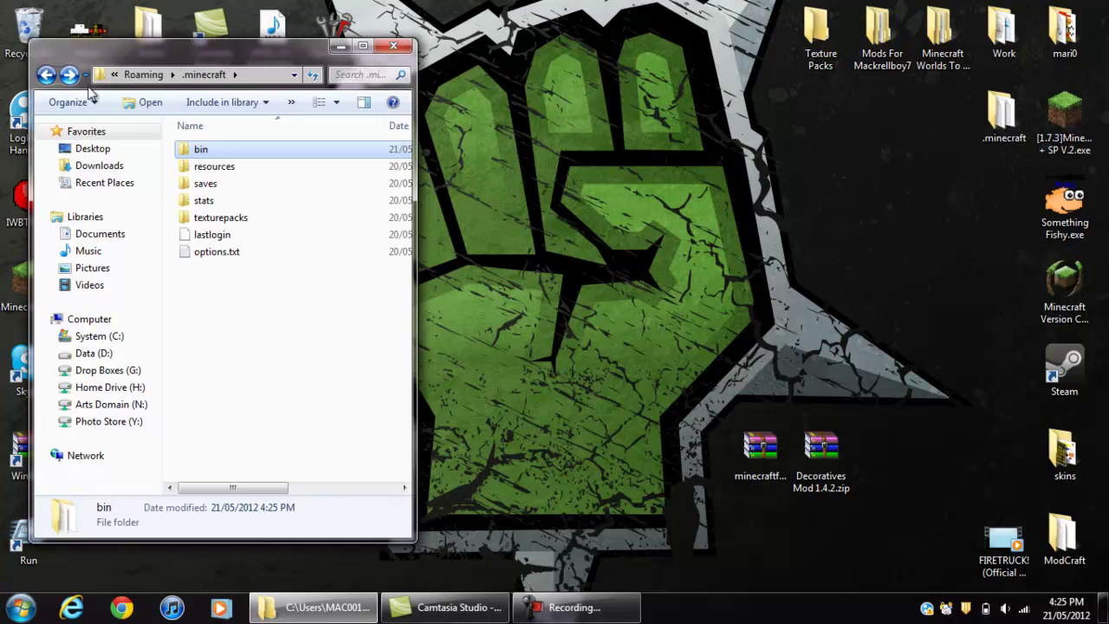
right_click(221, 286)
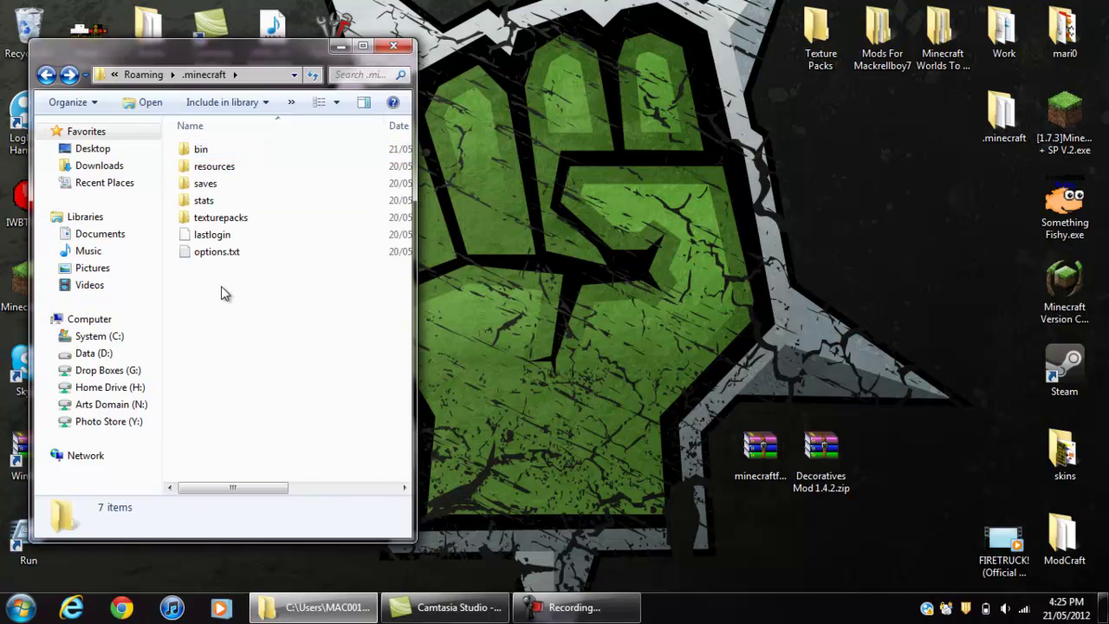
mouse_move(332, 496)
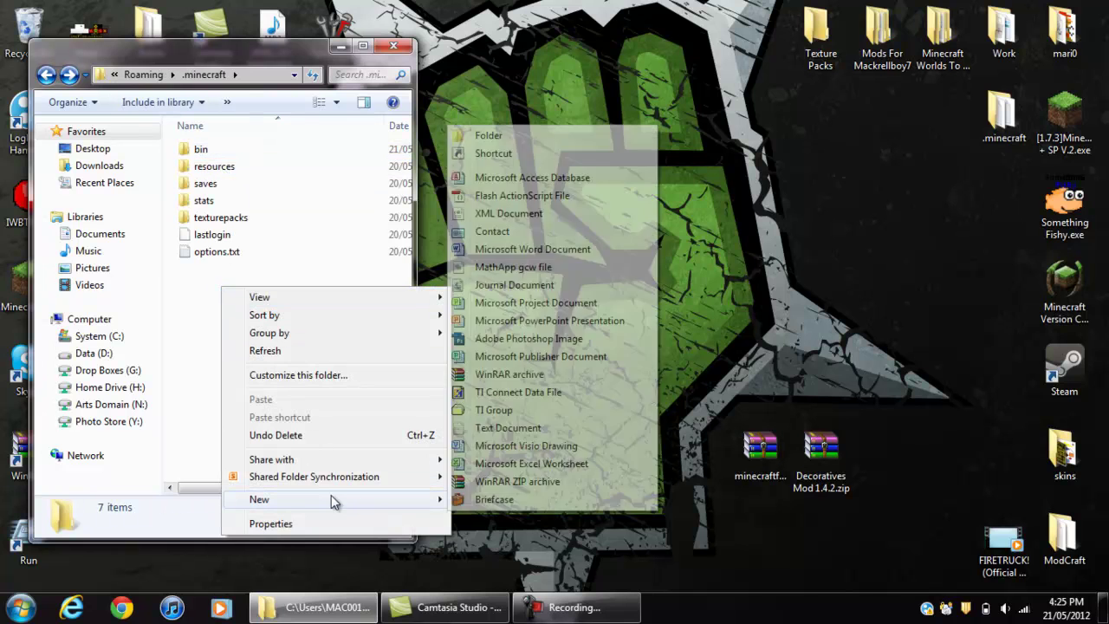
click(543, 133)
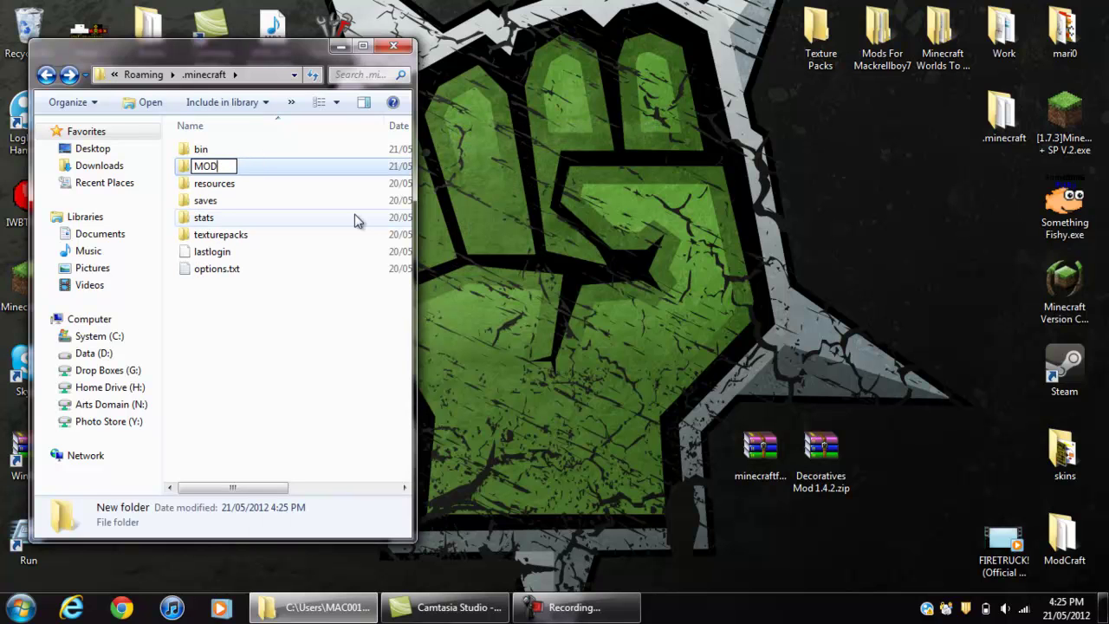
click(234, 347)
click(265, 159)
double_click(264, 159)
Copy Decoratives Mod 1.4.2.zip from the desktop into the mods folder.
double_click(820, 451)
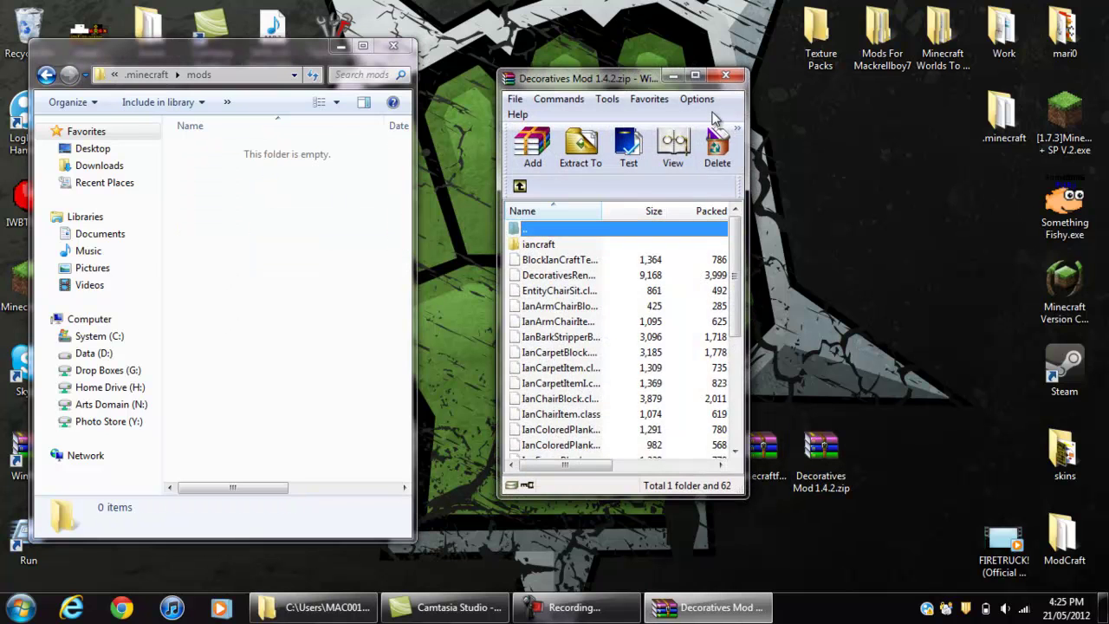
click(724, 77)
drag(821, 448, 273, 259)
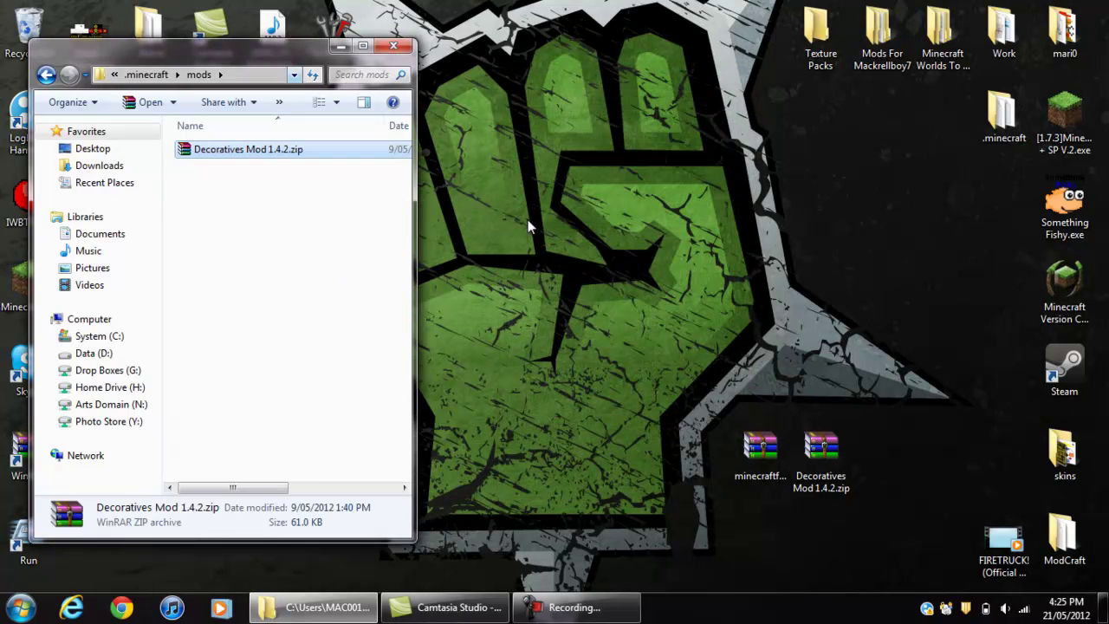
Close the mods folder, launch Minecraft.exe and log in with the account password.
click(403, 48)
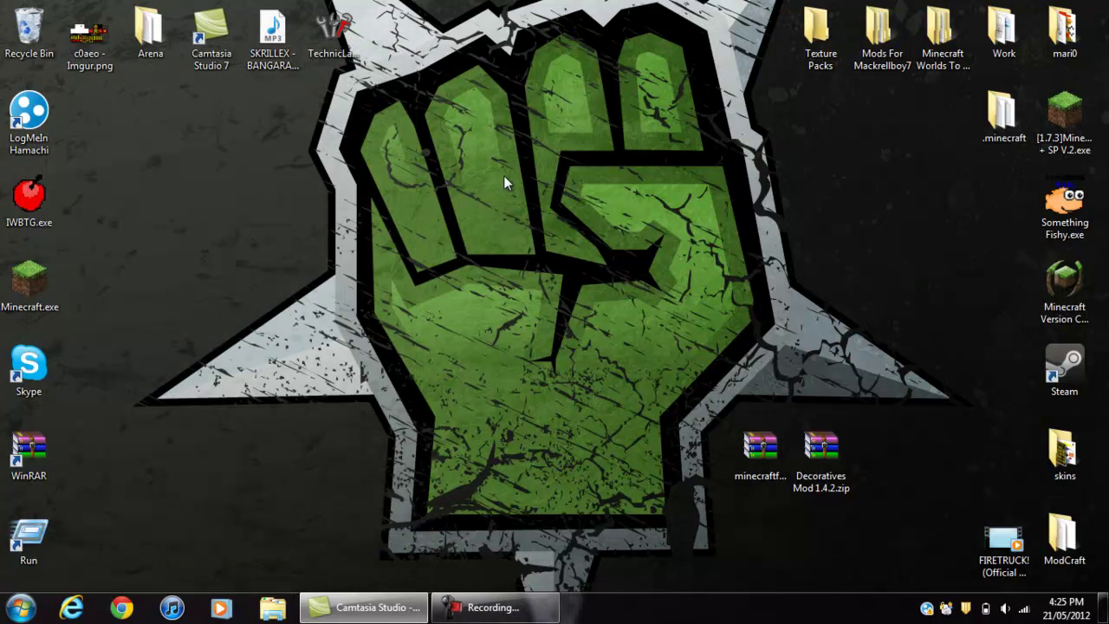
double_click(44, 290)
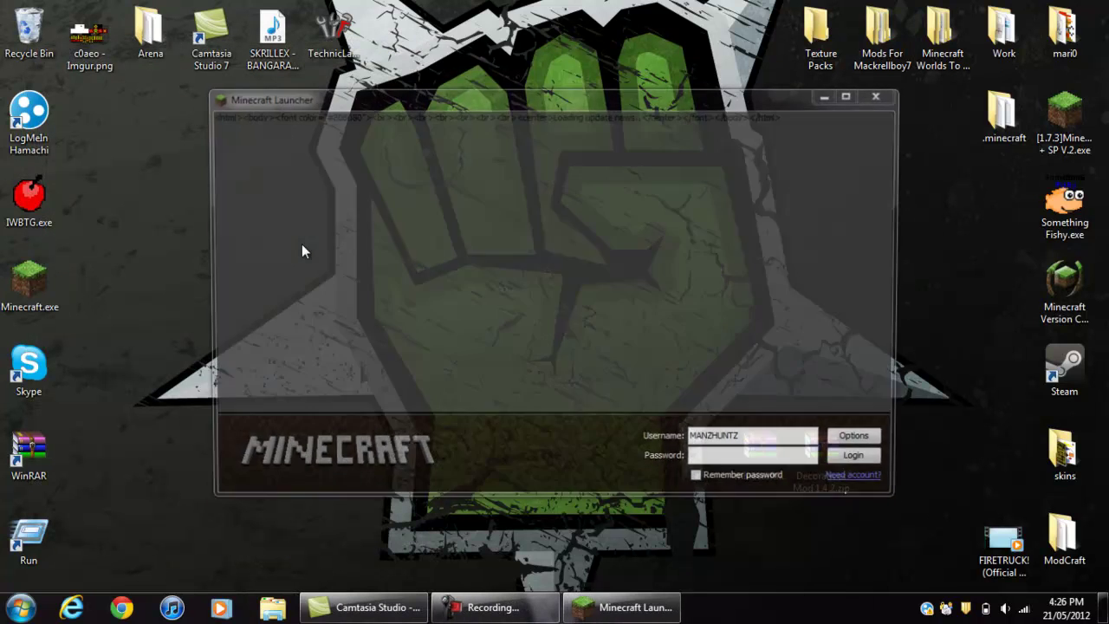
click(765, 464)
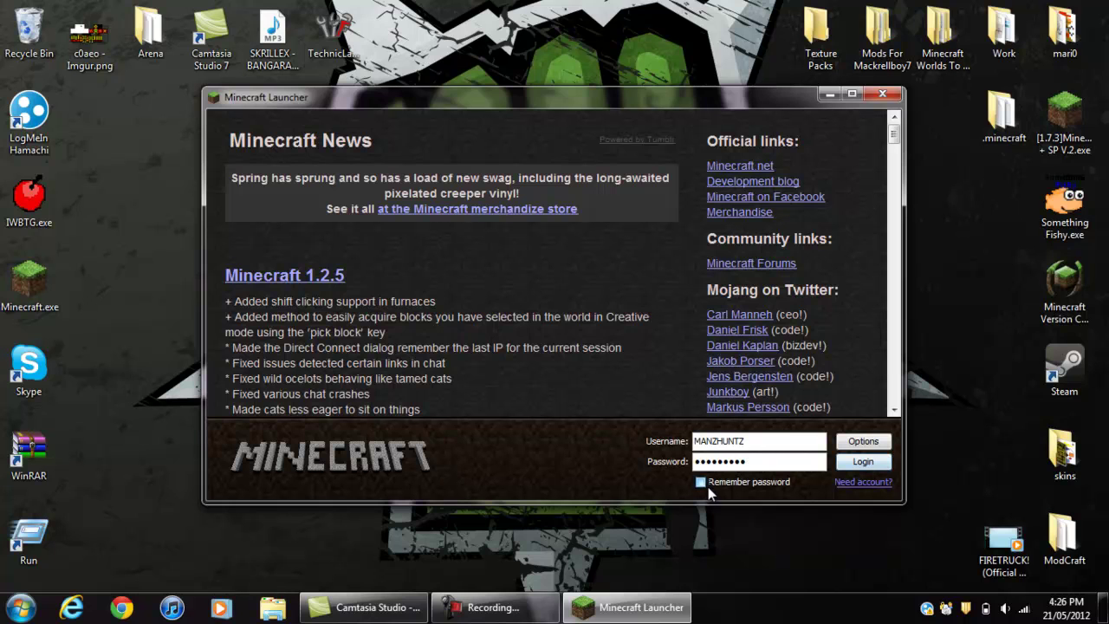
click(851, 466)
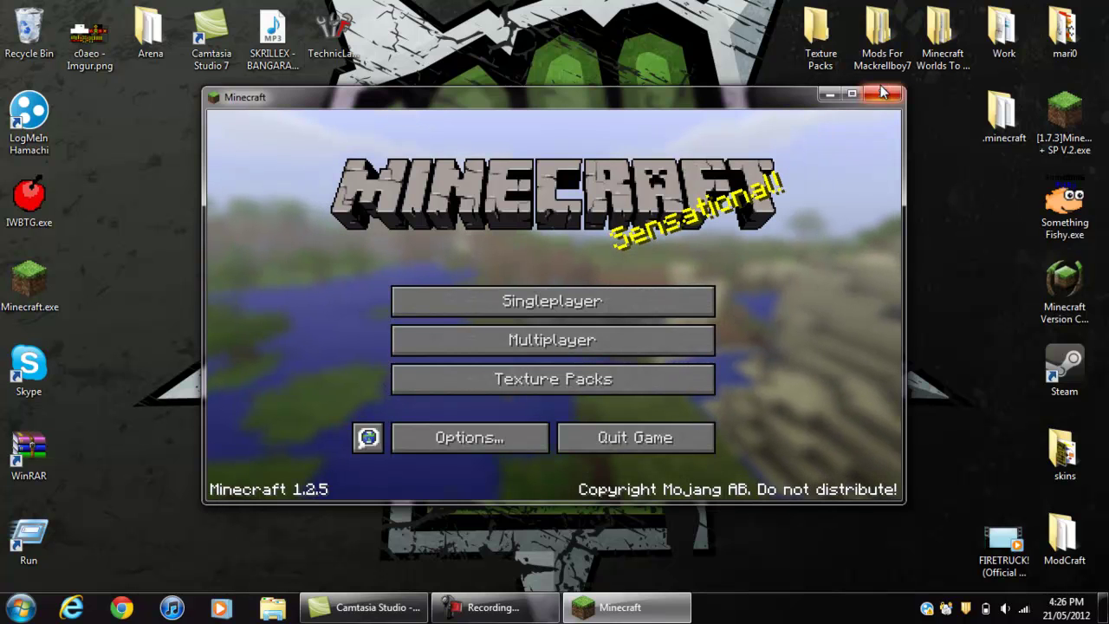
Maximize the game, load a saved singleplayer world and check the inventory.
click(852, 94)
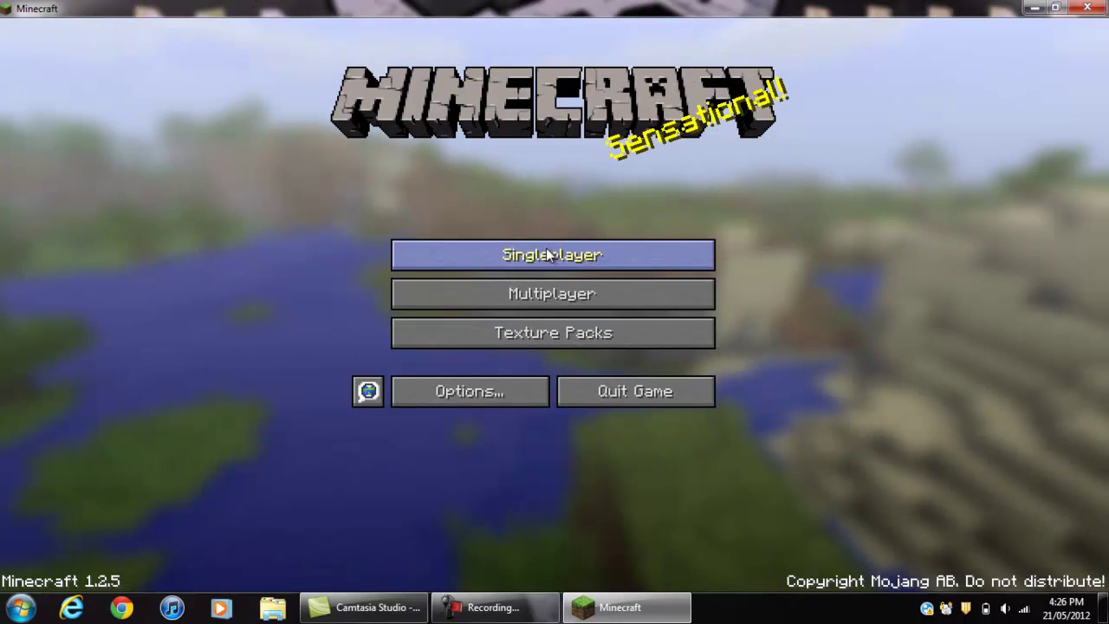
click(546, 251)
double_click(546, 264)
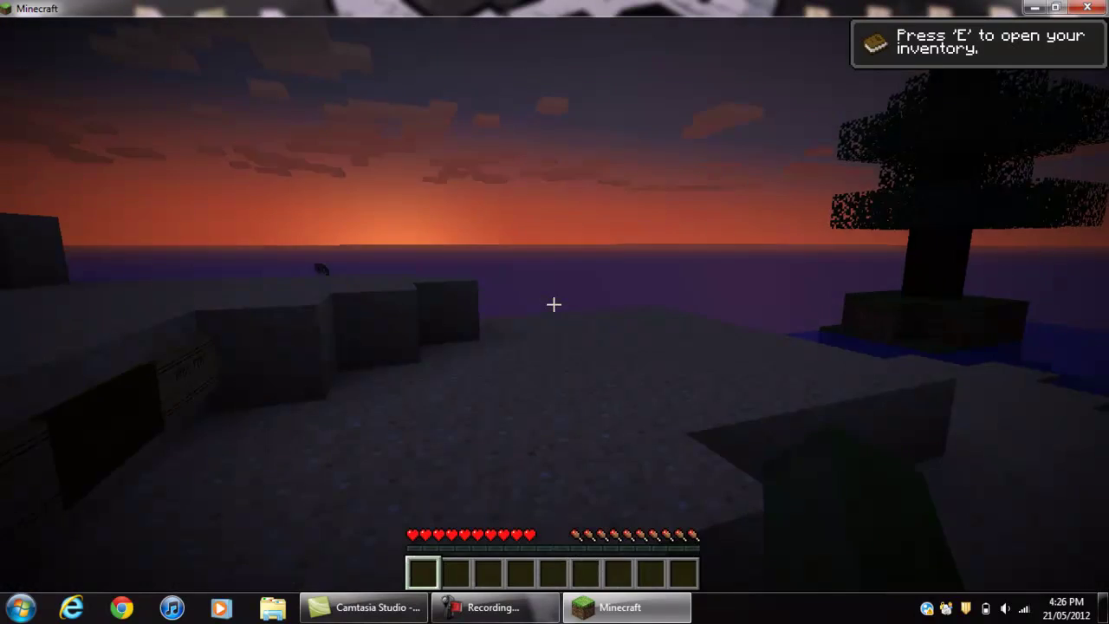
key(e)
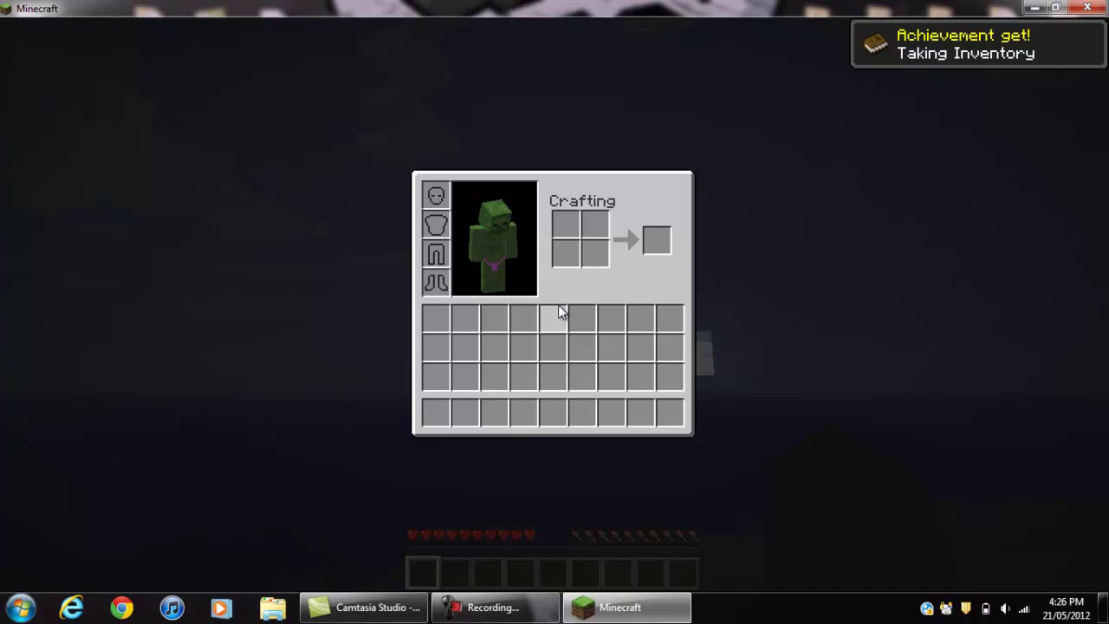
key(e)
Save and quit the world and exit Minecraft to the desktop.
key(Escape)
click(594, 343)
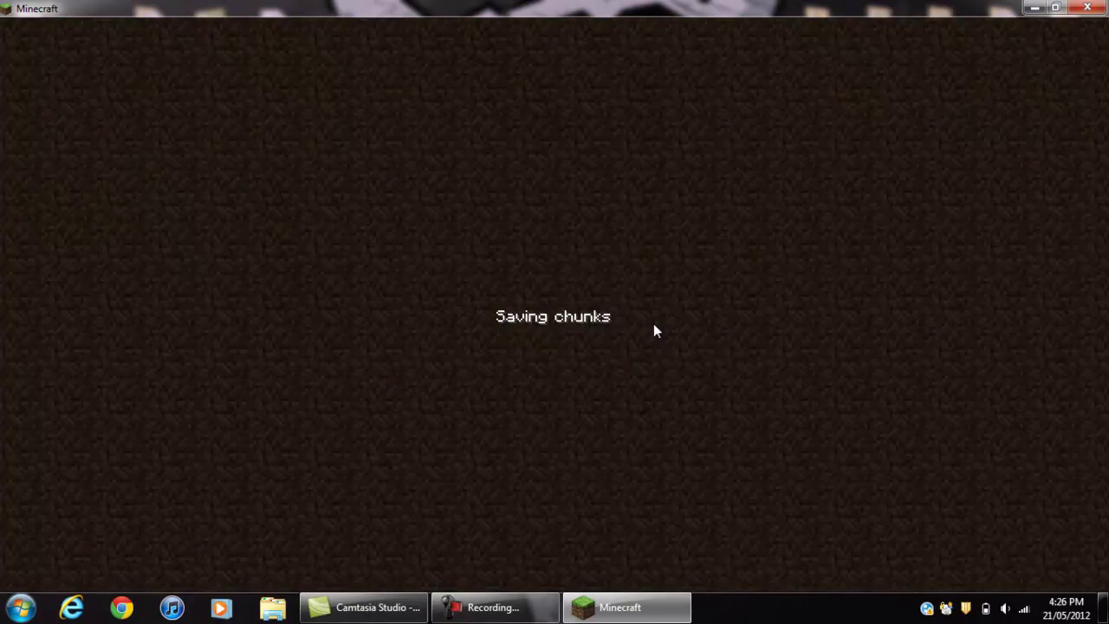
click(1088, 7)
double_click(880, 33)
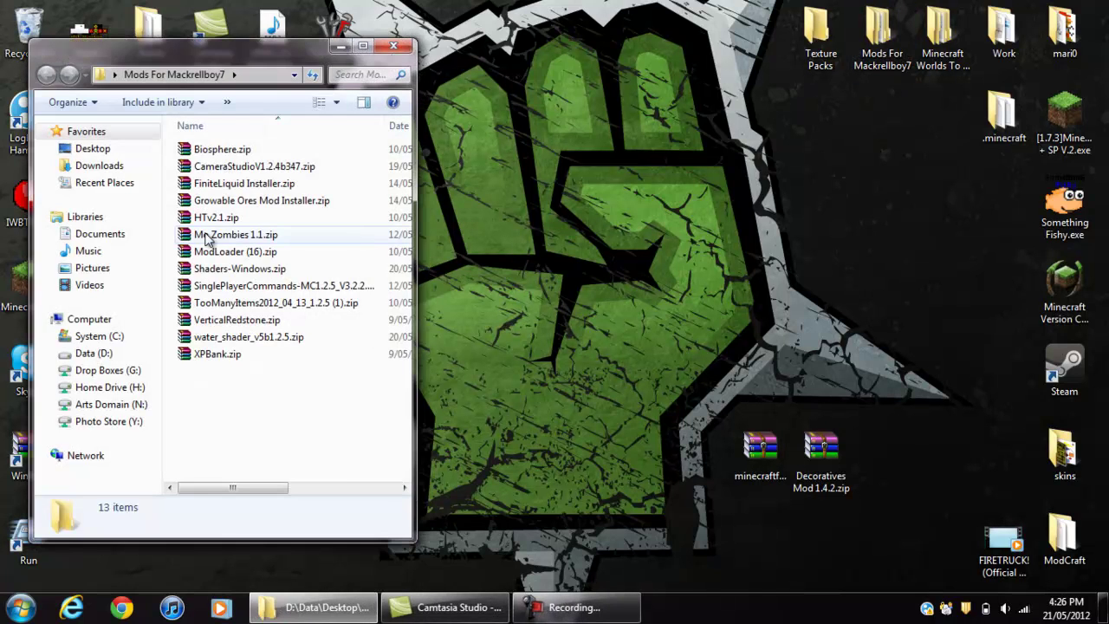
Open TooManyItems2012_04_13_1.2.5 (1).zip in WinRAR and dismiss the licence reminder.
click(268, 303)
click(392, 47)
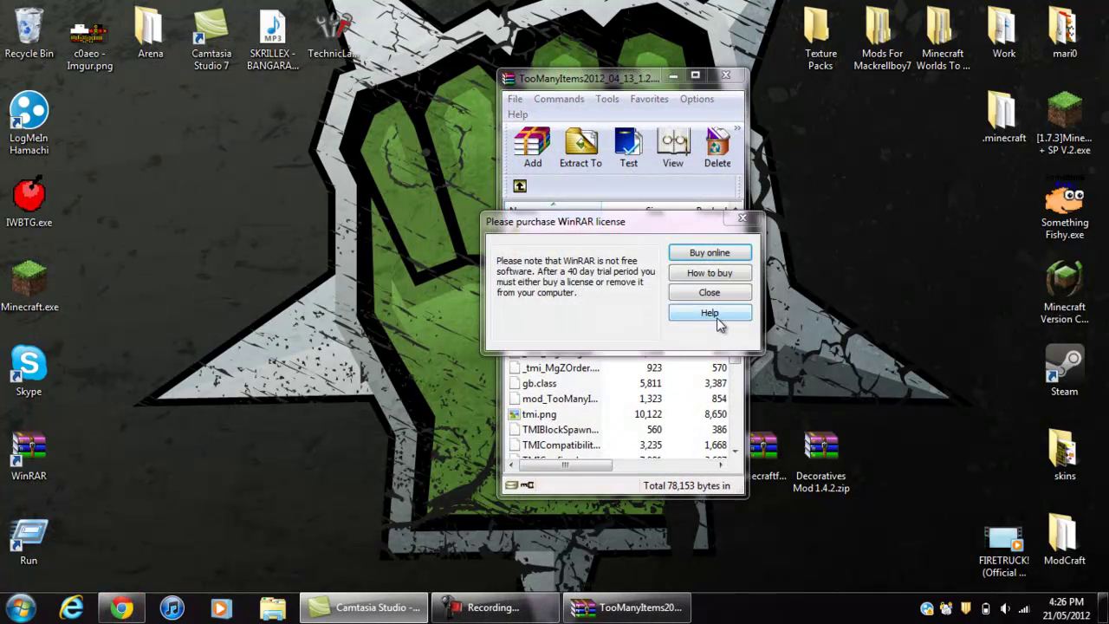
click(715, 301)
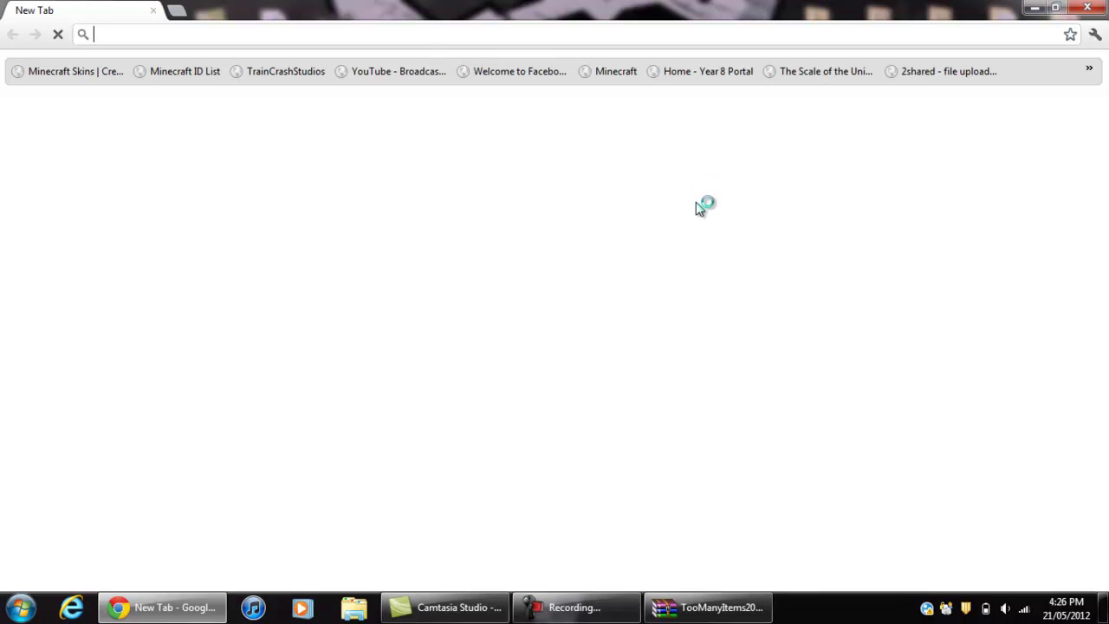
Google 'too many items 1.2.5' and open the minecraftdl.com Too Many Items Mod result.
click(700, 220)
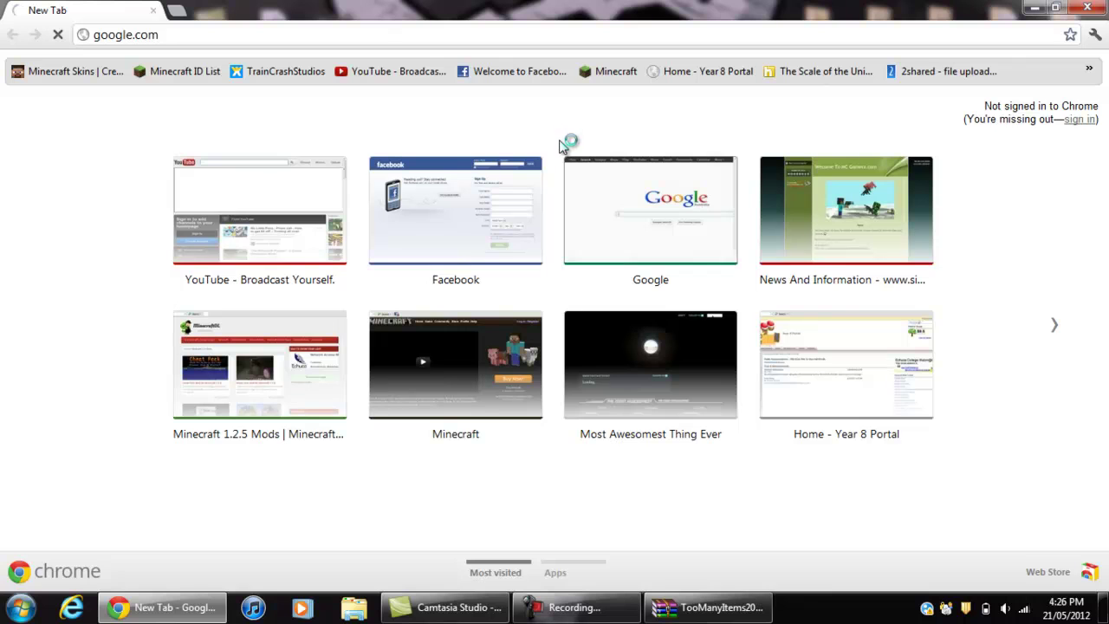
text(too )
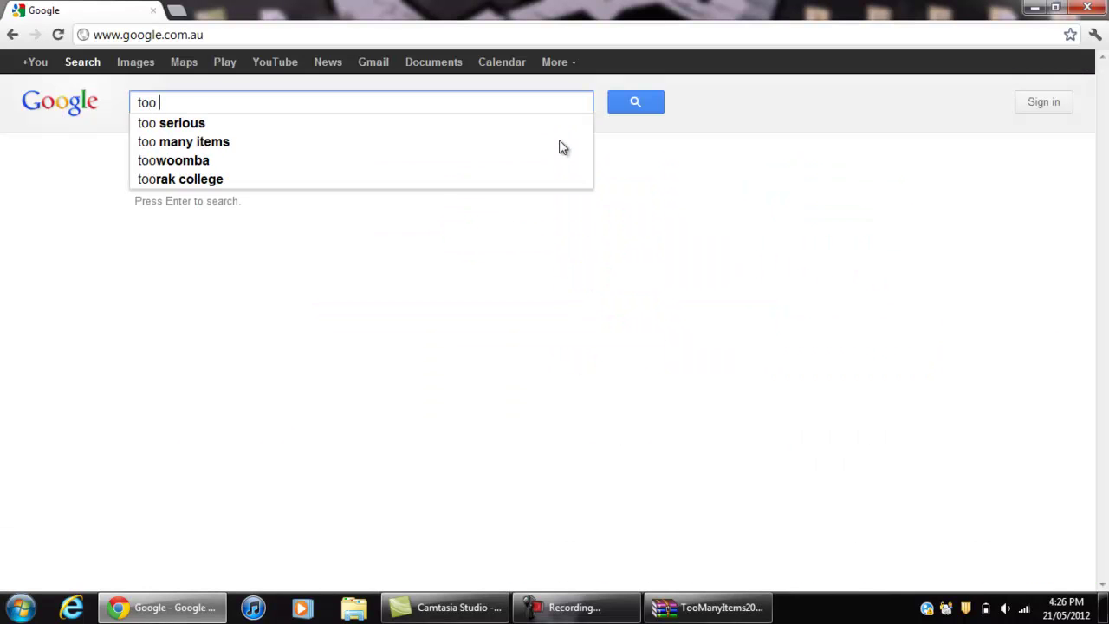
text(many items)
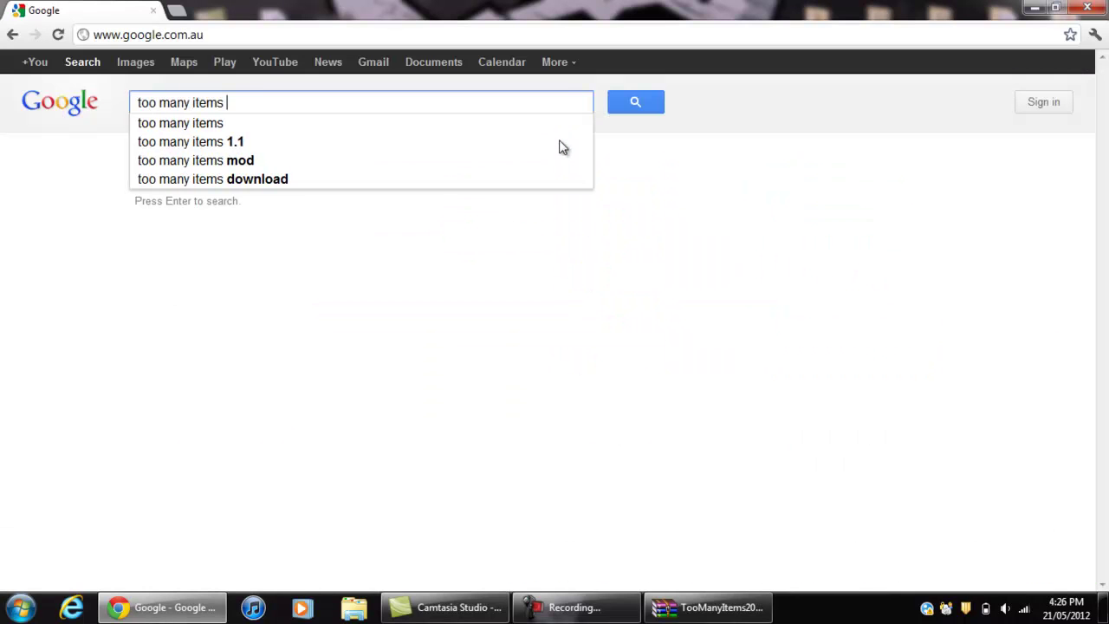
text( 1.2.5)
key(Return)
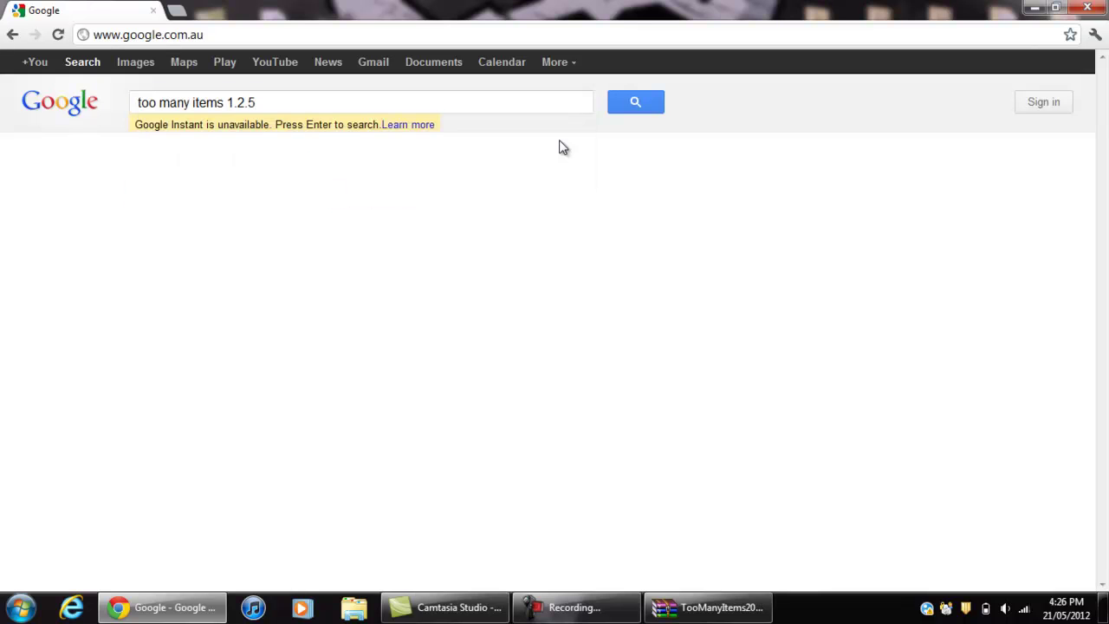
click(254, 210)
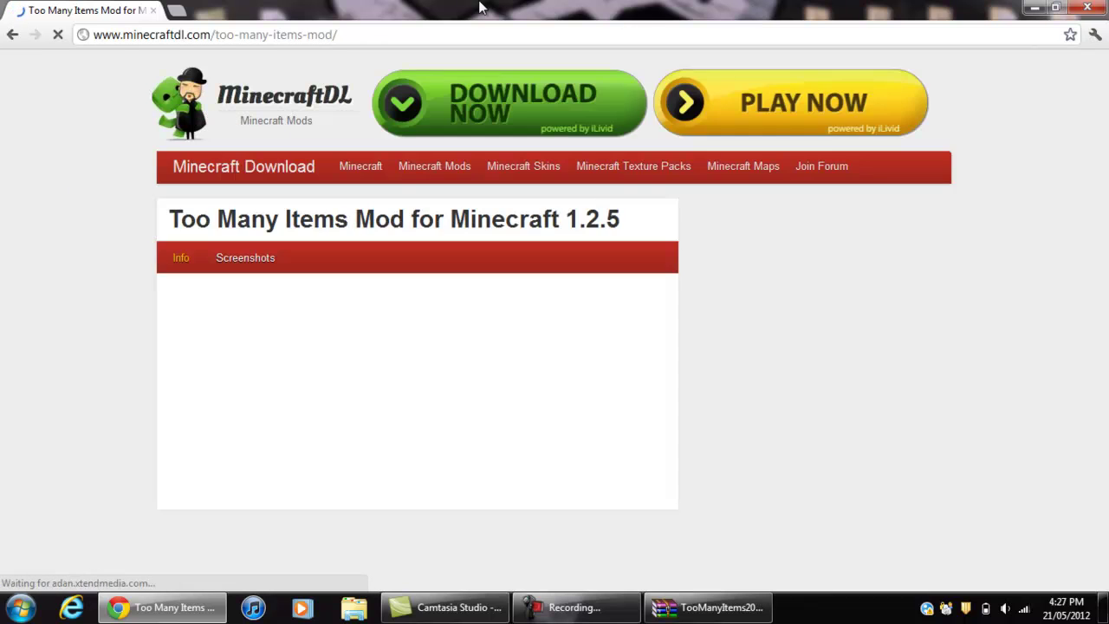
Follow the Download Too Many Items Mod link, then close the info tab and Chrome.
drag(1103, 87, 1103, 206)
drag(1106, 278, 1107, 423)
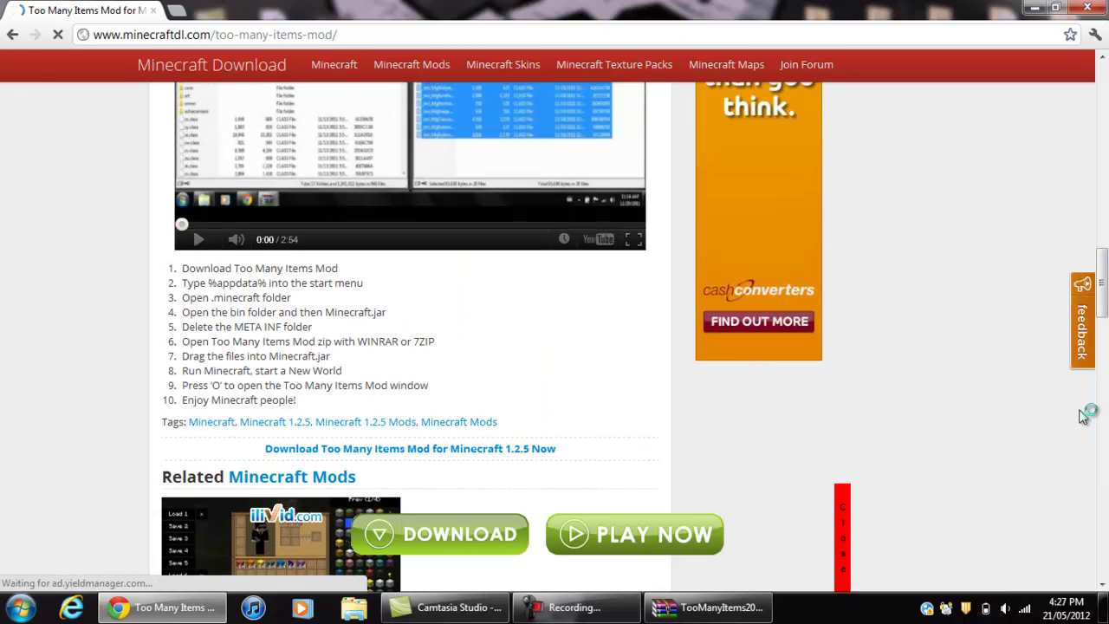
click(445, 448)
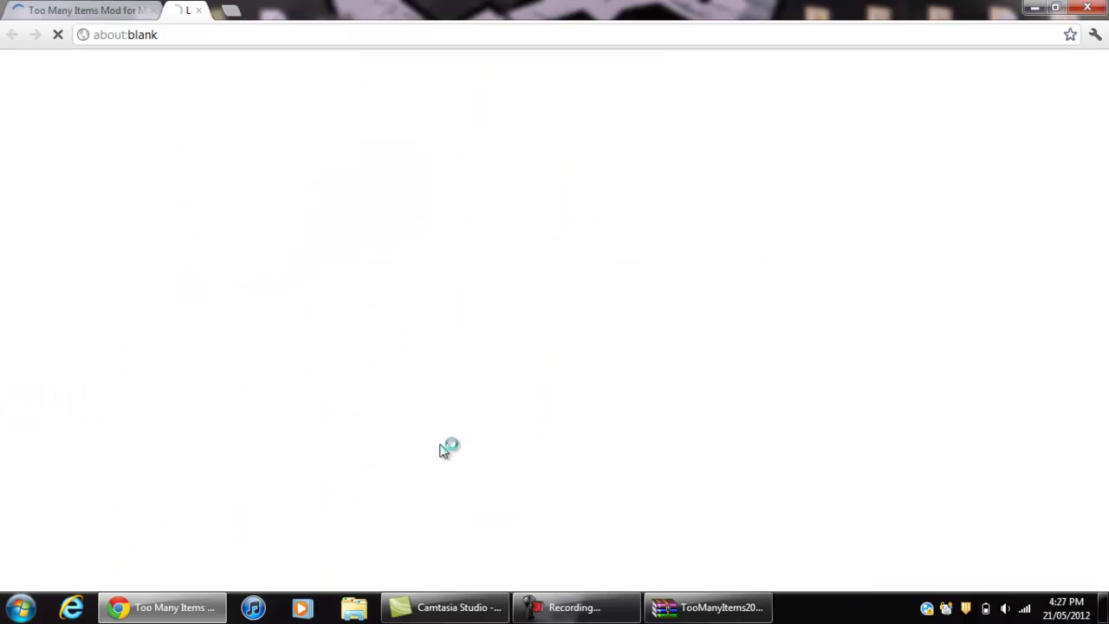
click(154, 11)
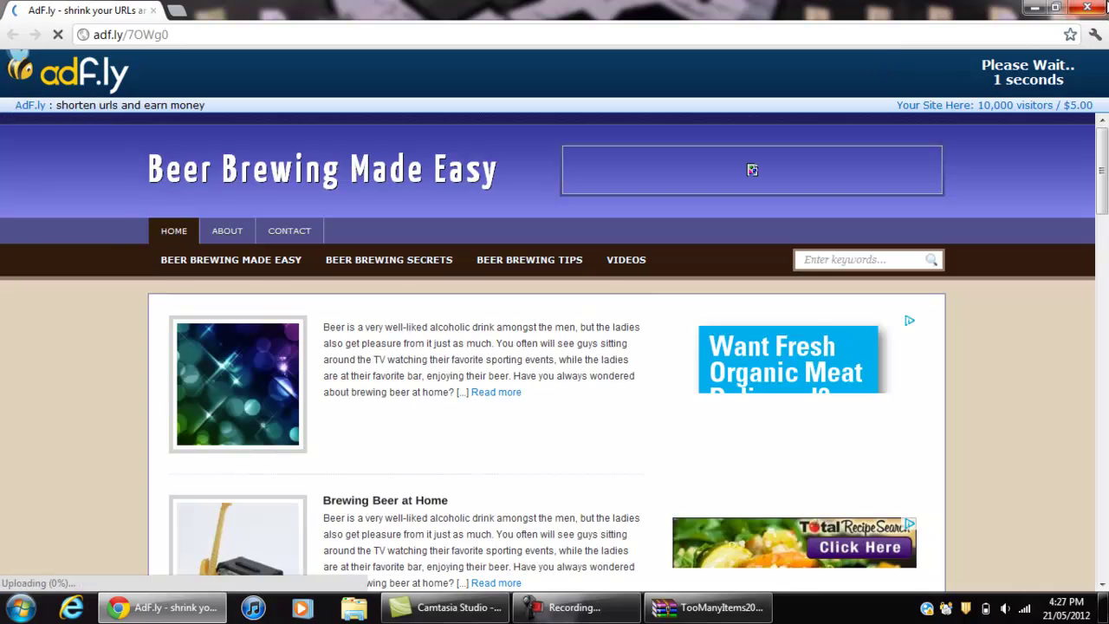
click(1087, 8)
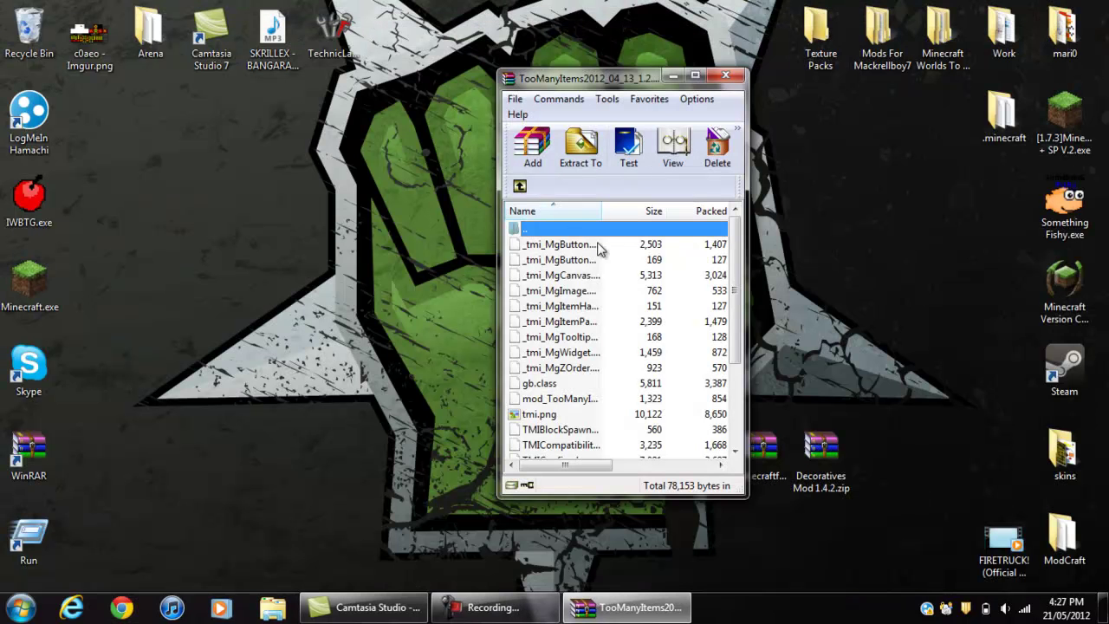
Navigate via %APPDATA% to the .minecraft\bin folder.
double_click(19, 542)
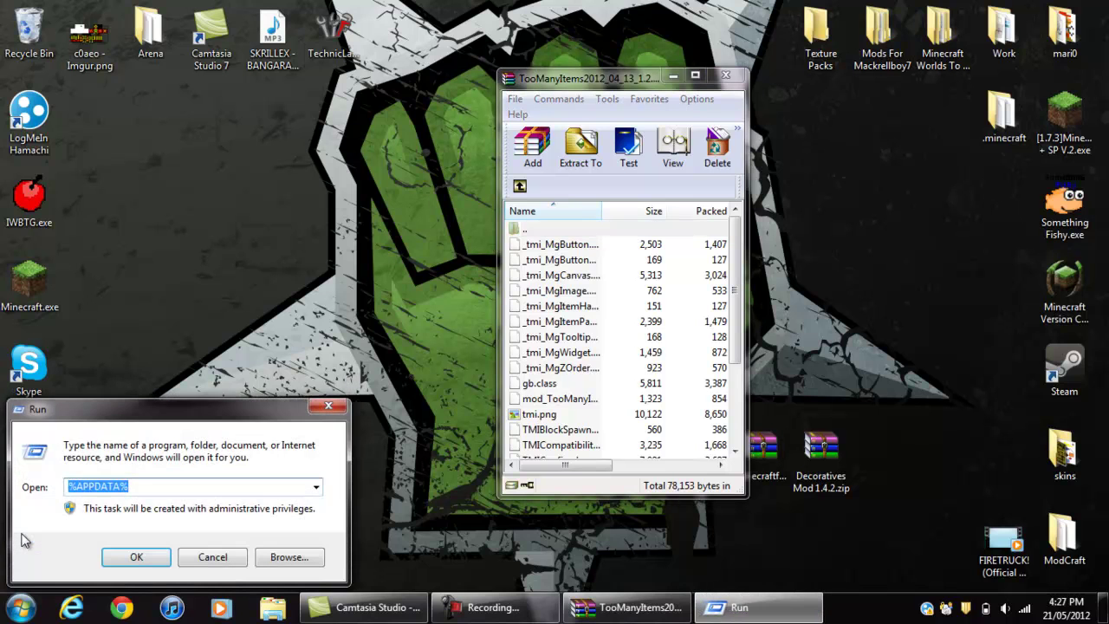
key(Return)
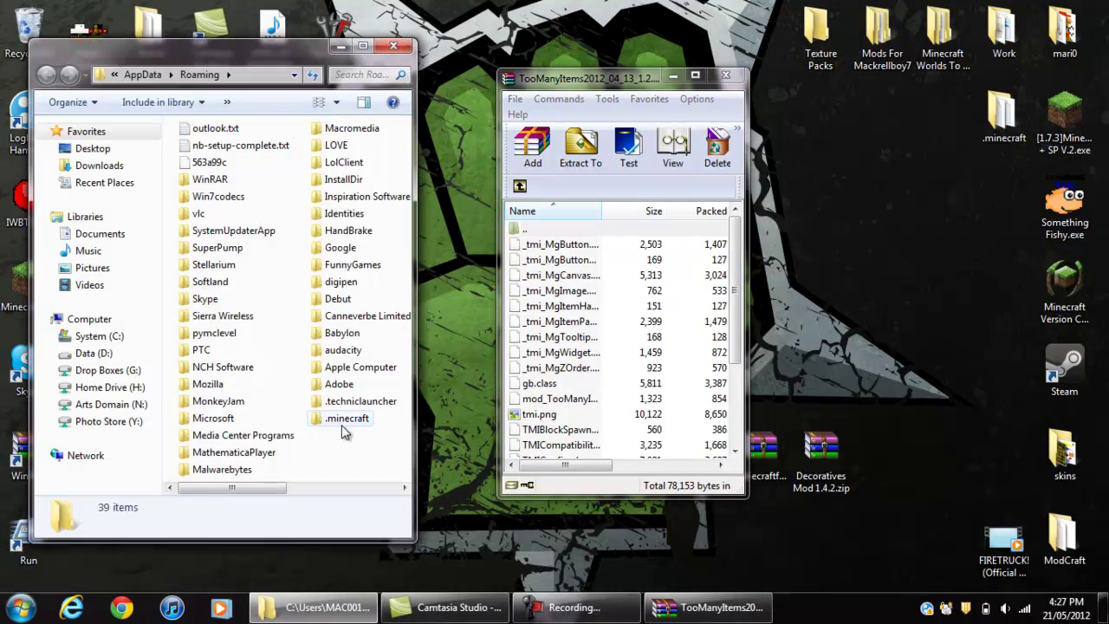
click(341, 422)
double_click(210, 423)
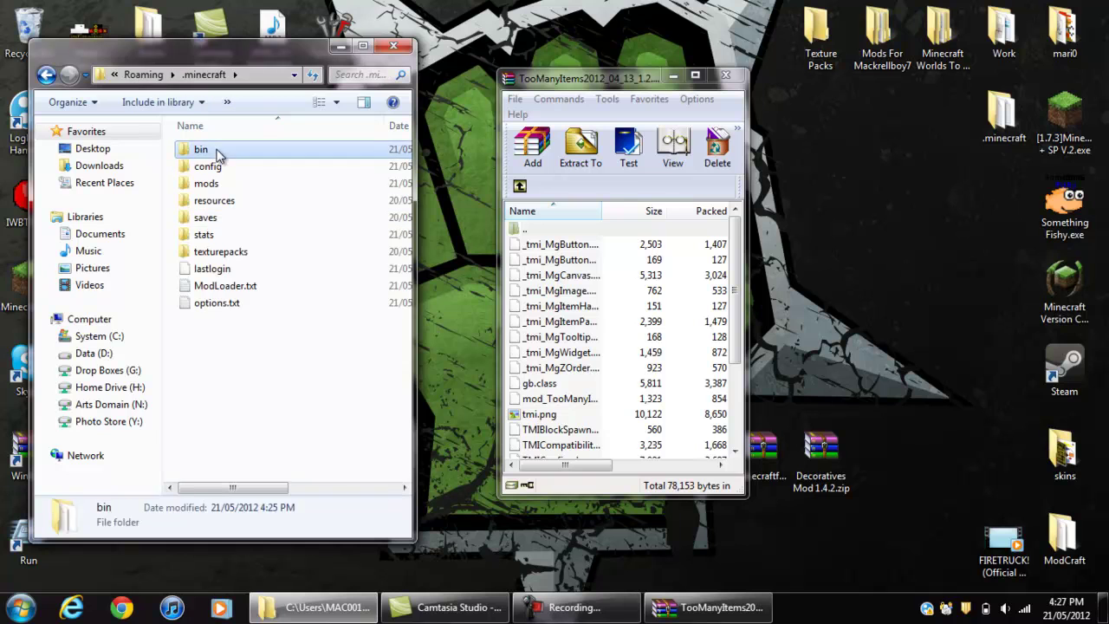
double_click(216, 149)
Open minecraft.jar with the WinRAR archiver.
right_click(262, 241)
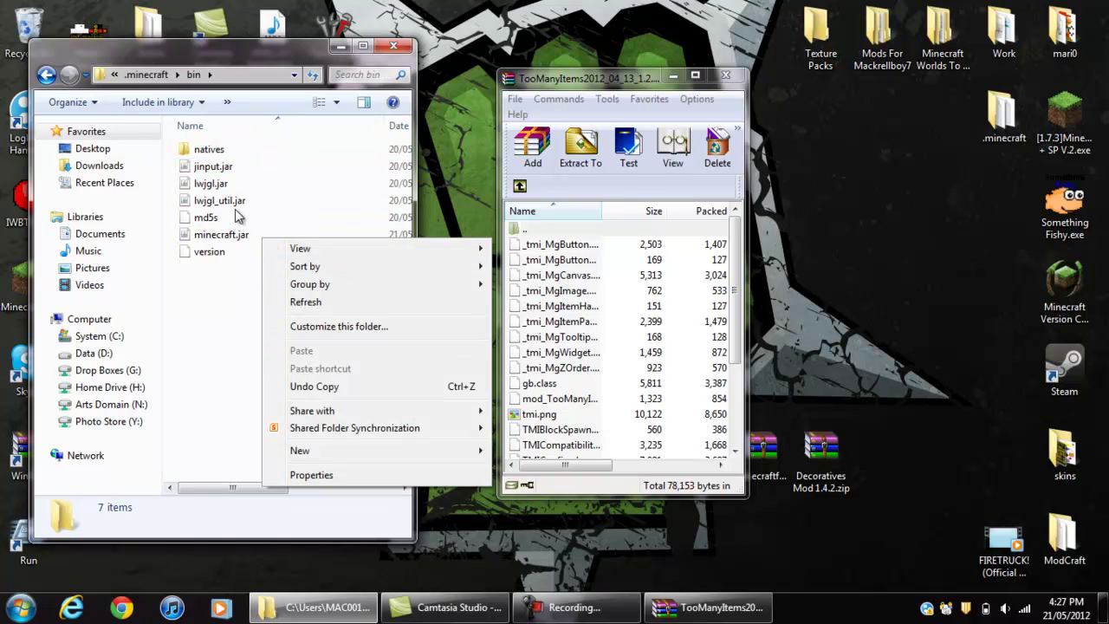
click(242, 232)
click(243, 236)
right_click(243, 236)
mouse_move(317, 294)
click(392, 307)
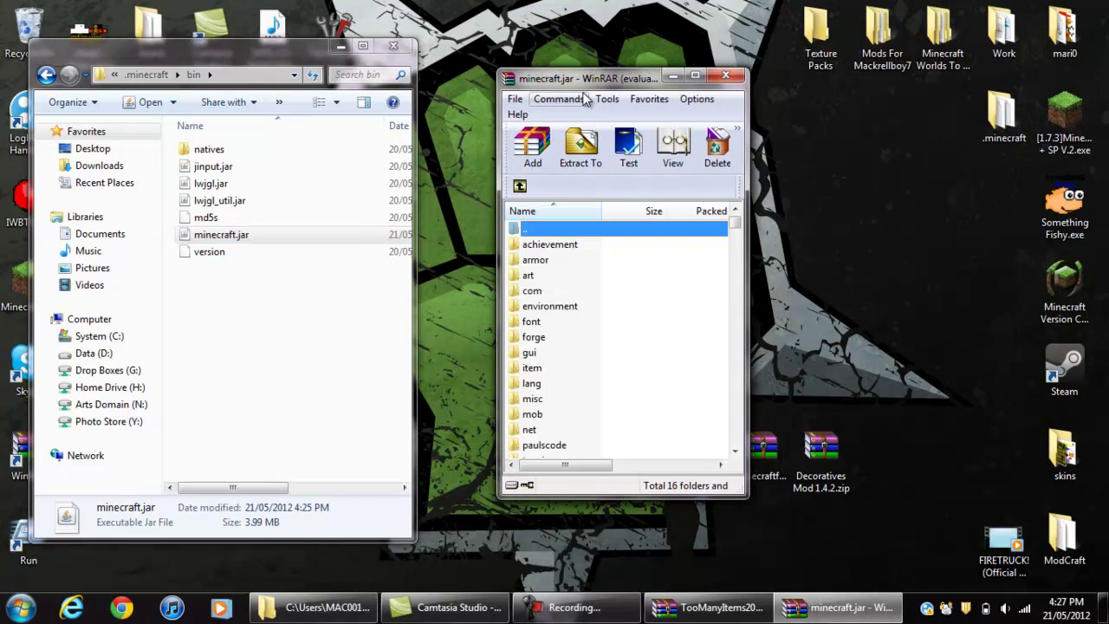
Drag all TooManyItems files into the minecraft.jar archive and confirm the addition.
drag(583, 80, 242, 110)
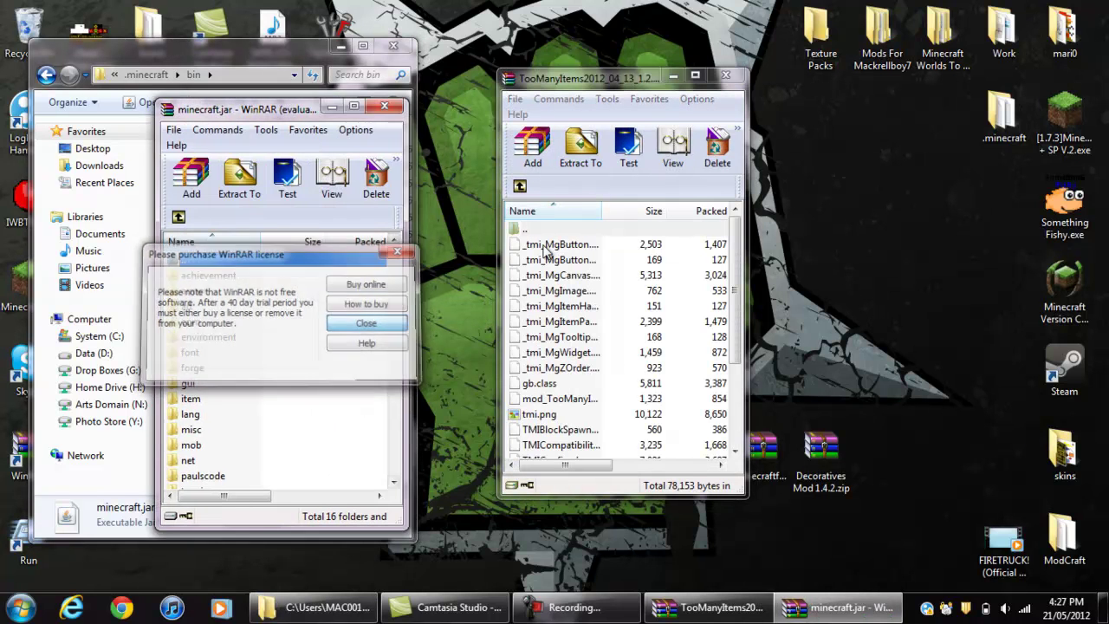
click(569, 246)
key(shift+Down)
key(shift+Down)
key(shift+Down)
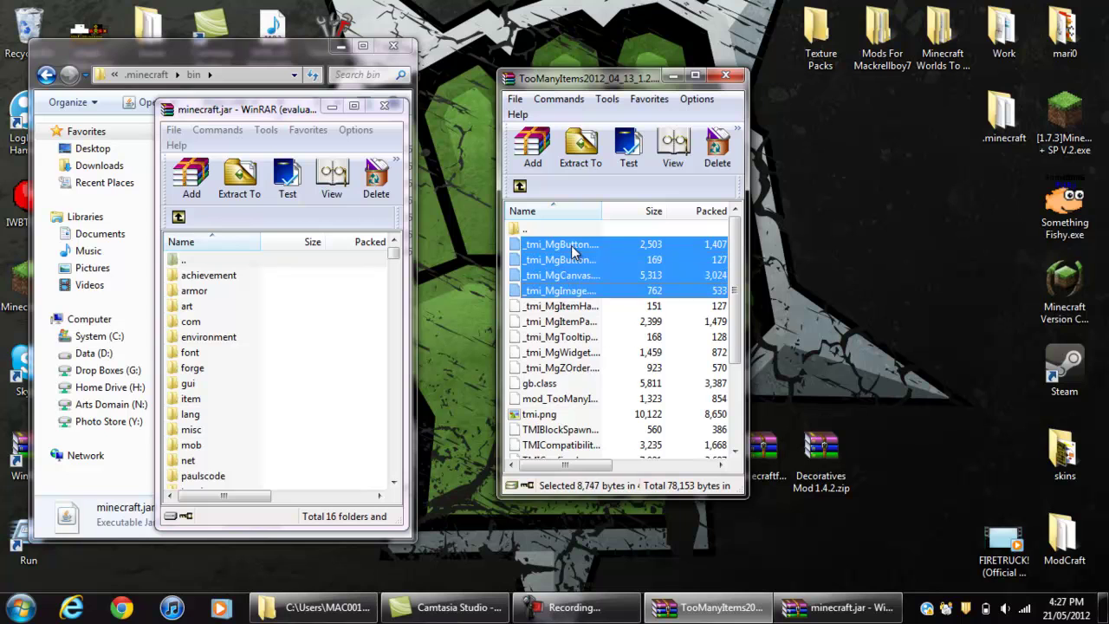
key(shift+Down)
key(shift+Down)
key(shift+Down)
key(shift+Down)
key(shift+Down)
key(shift+Down)
key(shift+Down)
key(shift+Down)
key(shift+Down)
key(shift+Down)
key(shift+Down)
key(shift+Down)
key(shift+Down)
key(shift+Down)
key(shift+Down)
key(shift+Down)
key(shift+Down)
key(shift+Down)
drag(633, 255, 305, 333)
click(303, 455)
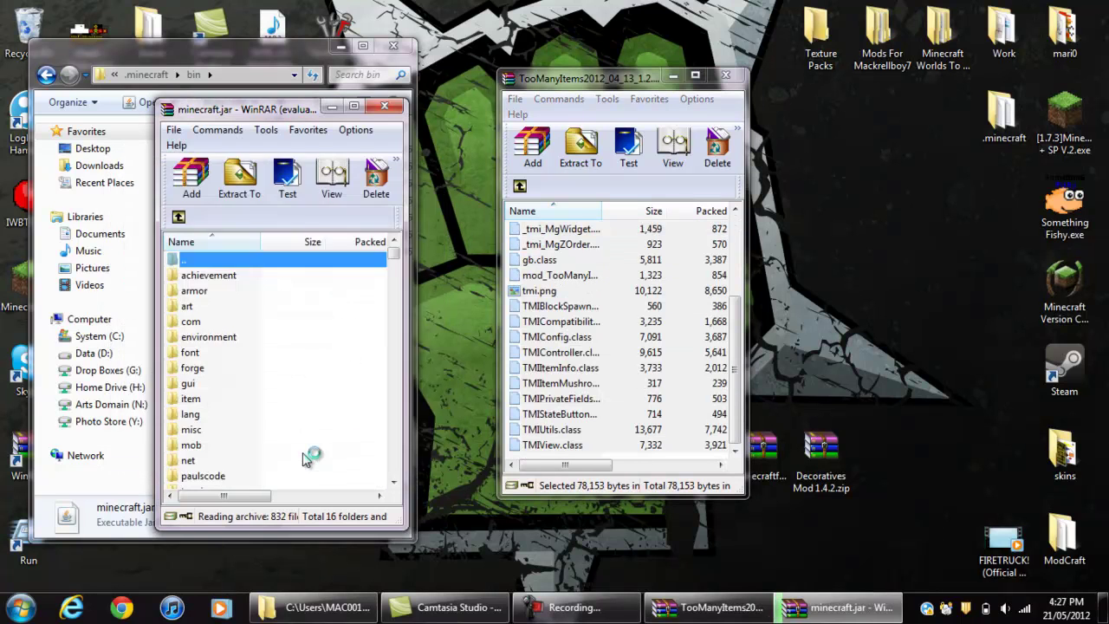
Close the TooManyItems and minecraft.jar archives and the bin folder.
click(726, 75)
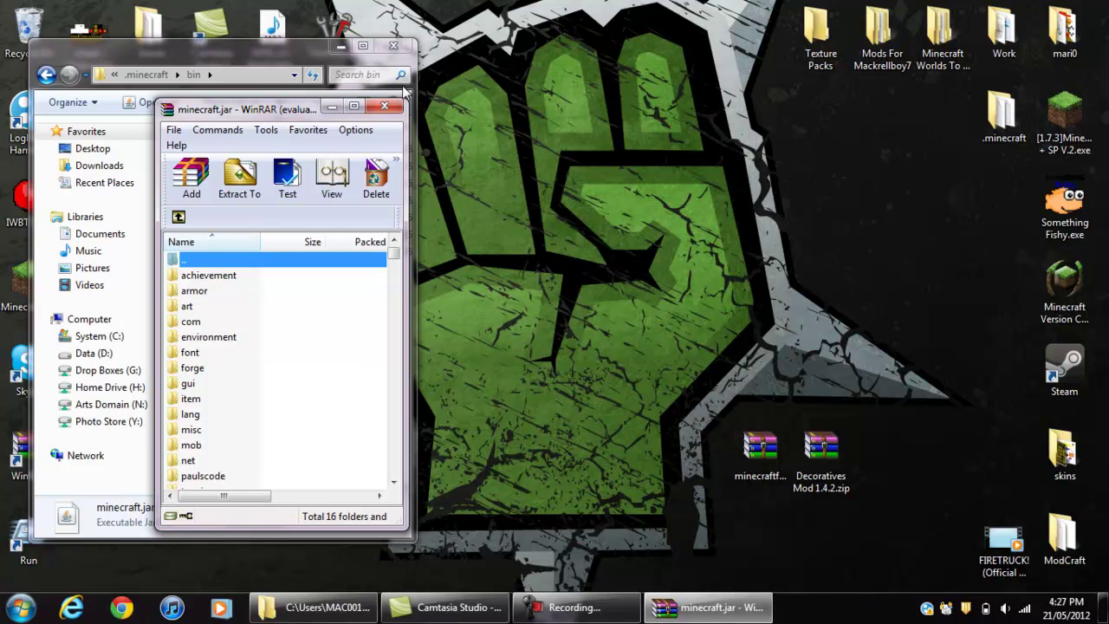
click(384, 106)
click(393, 45)
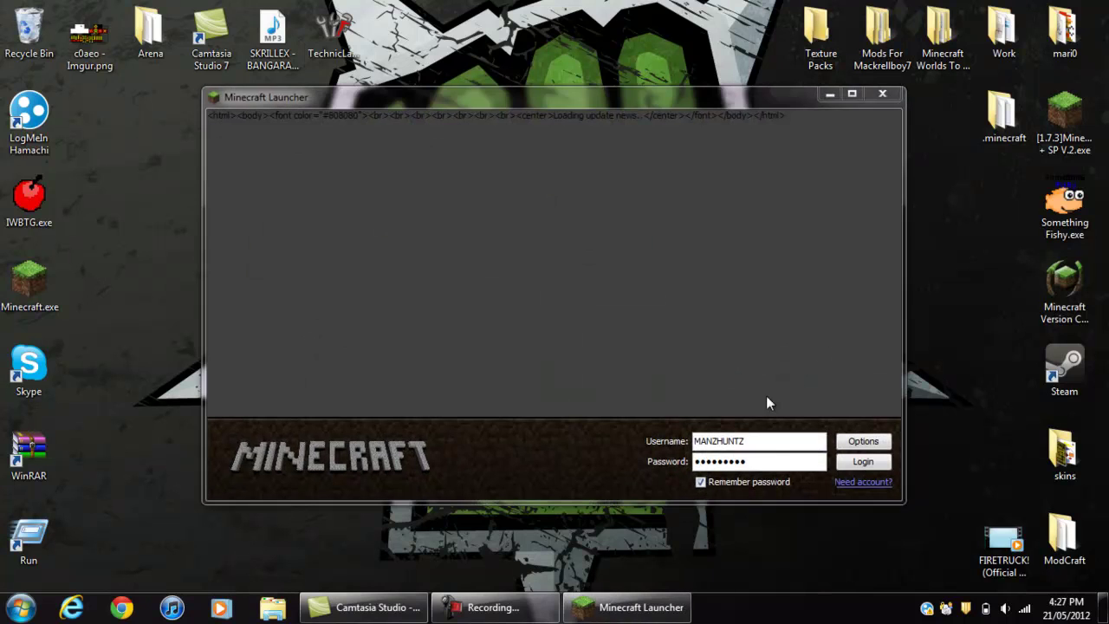
Maximize the launcher, log in and load the Survival Island singleplayer world.
click(852, 95)
key(Return)
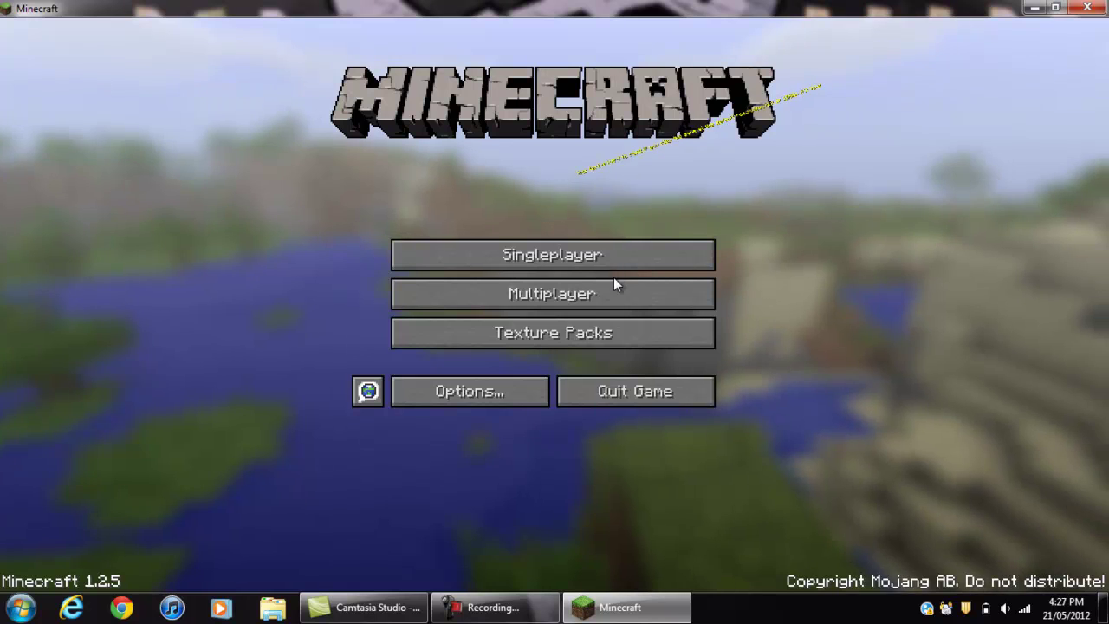
click(604, 261)
double_click(506, 254)
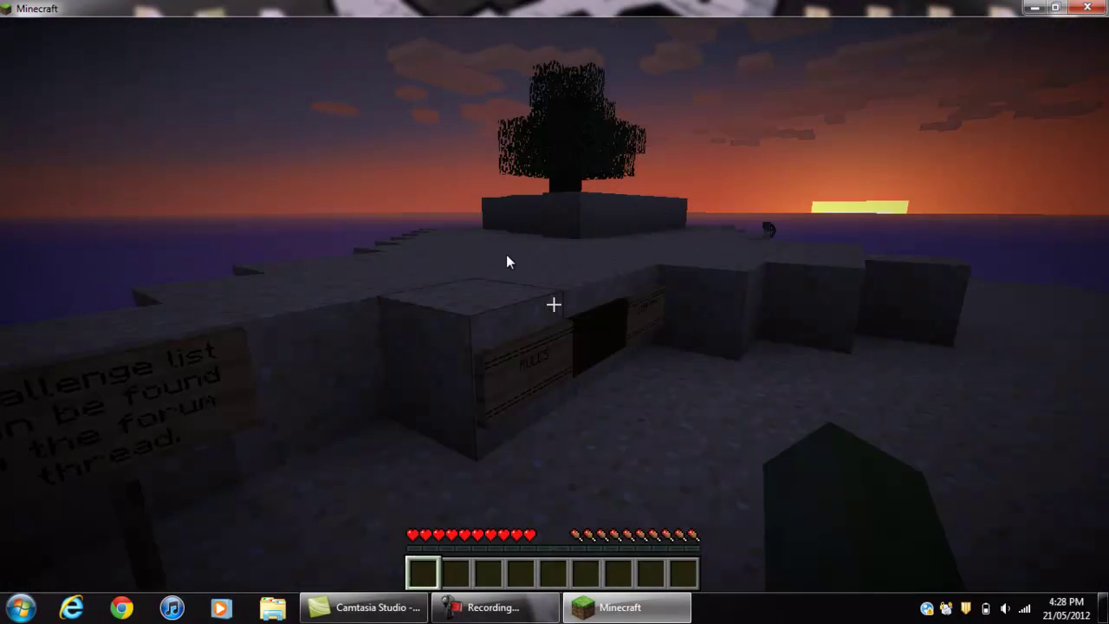
Take White Carpet from TooManyItems, place two carpets and a lit furnace.
key(e)
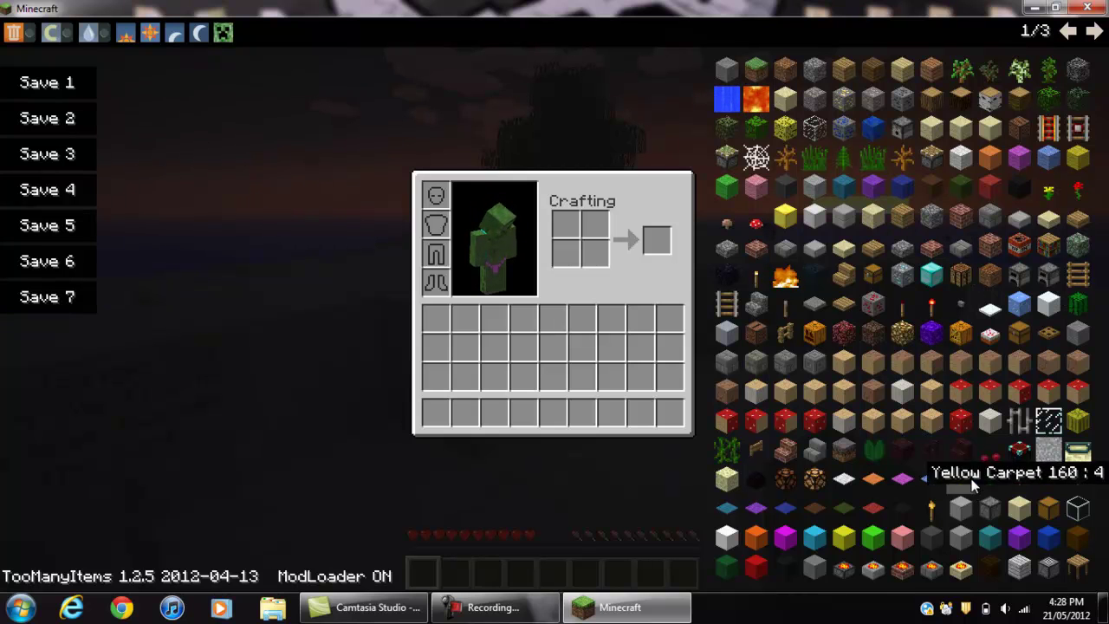
click(851, 475)
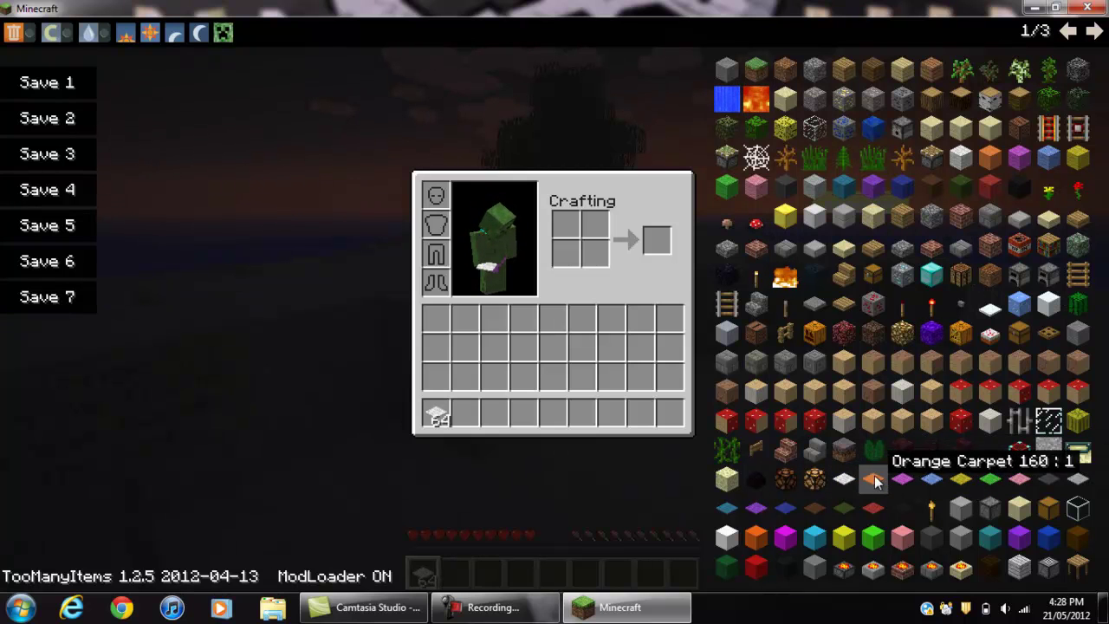
key(e)
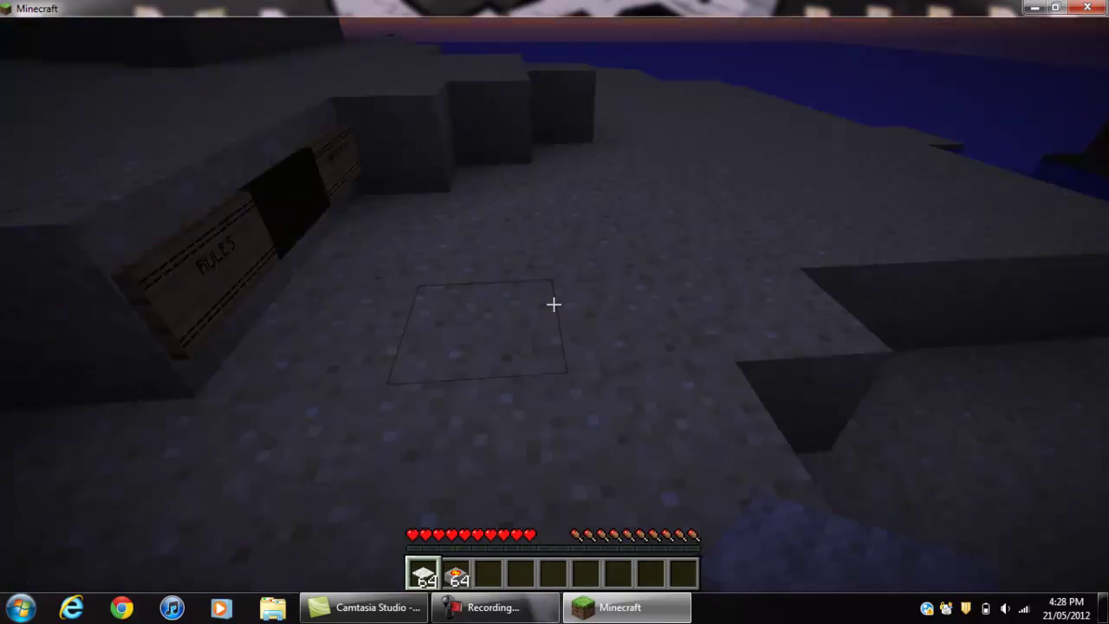
right_click(554, 304)
right_click(555, 304)
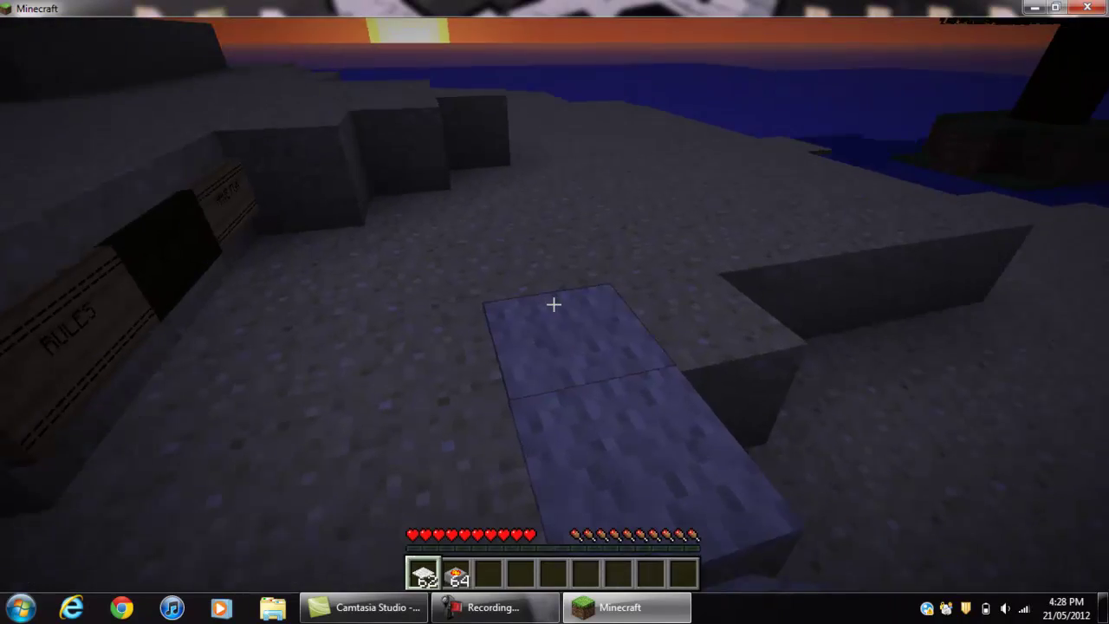
key(2)
right_click(554, 304)
Take Magenta Stained Glass from TooManyItems and place six blocks, including a column.
key(e)
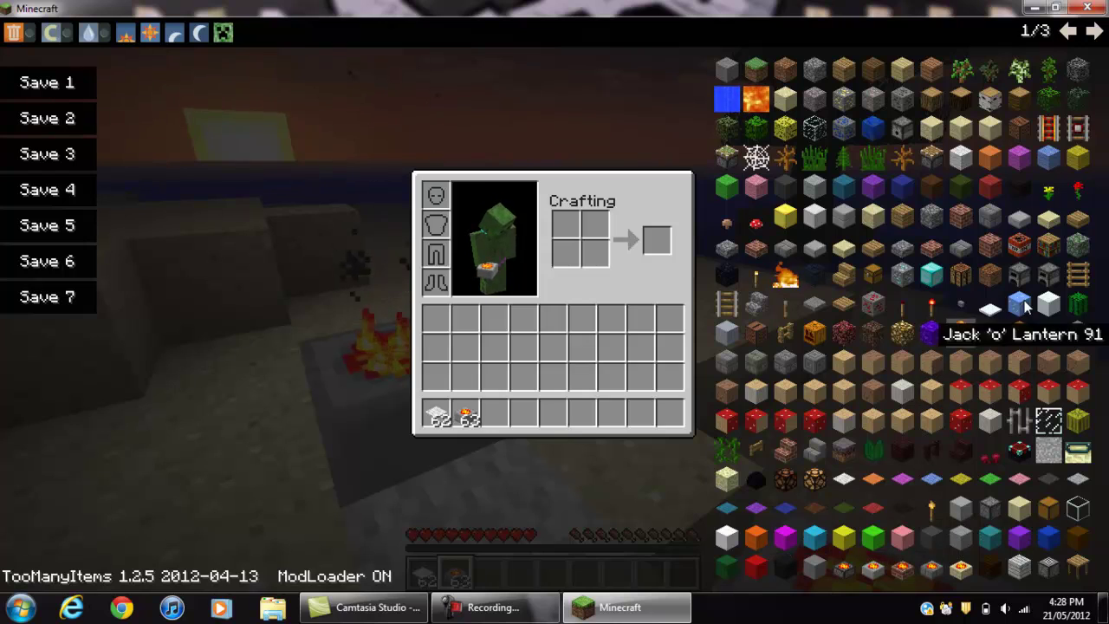
click(770, 539)
key(e)
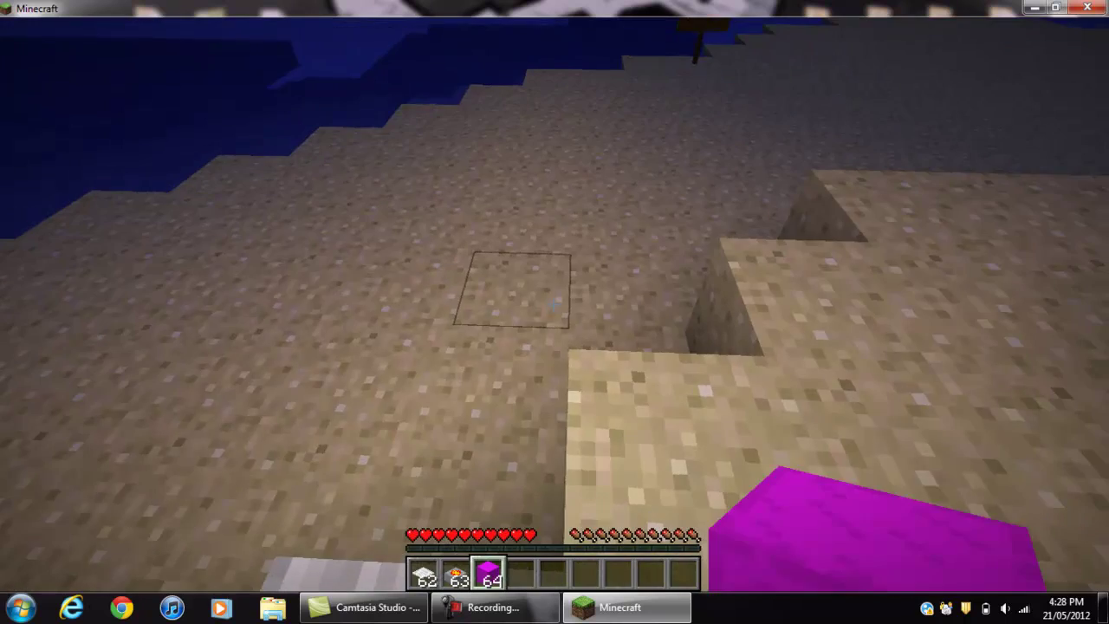
right_click(555, 303)
right_click(554, 303)
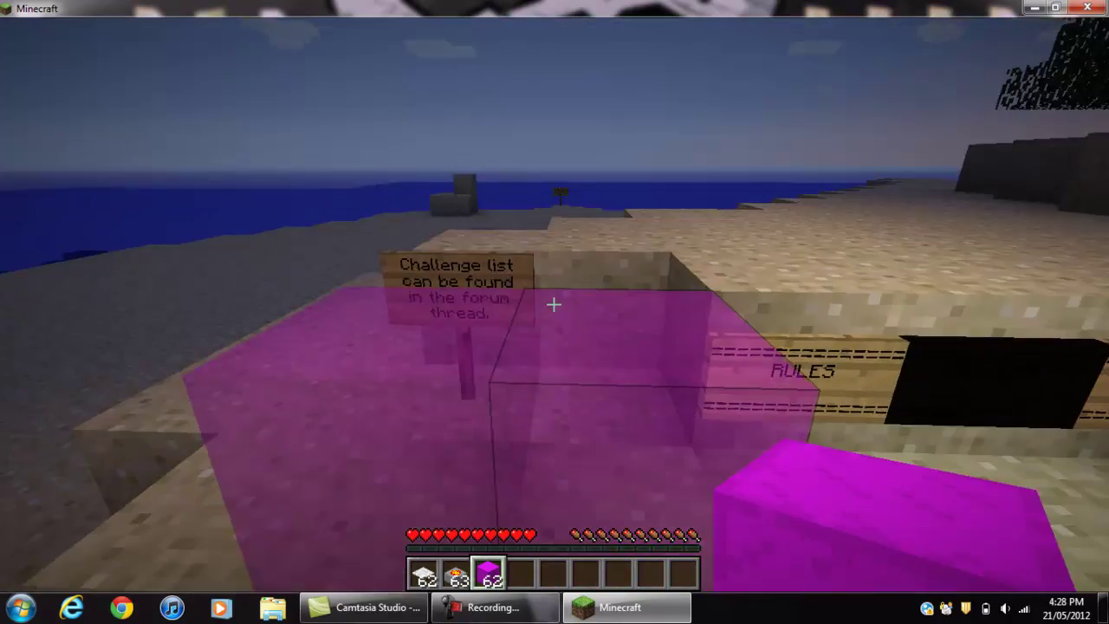
right_click(555, 303)
right_click(555, 303)
right_click(554, 303)
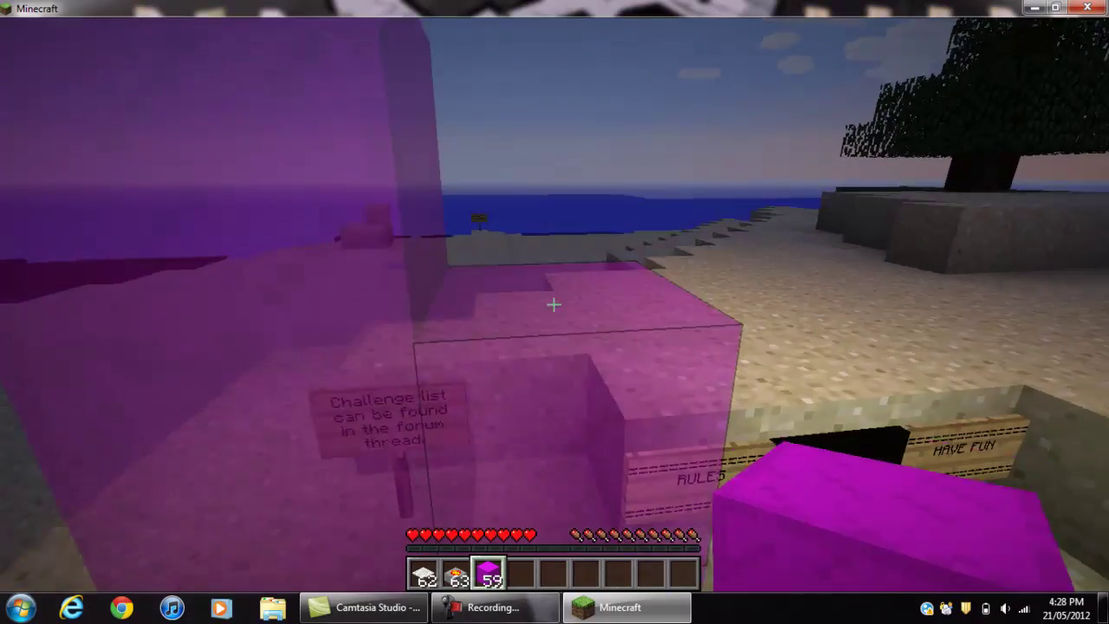
right_click(554, 304)
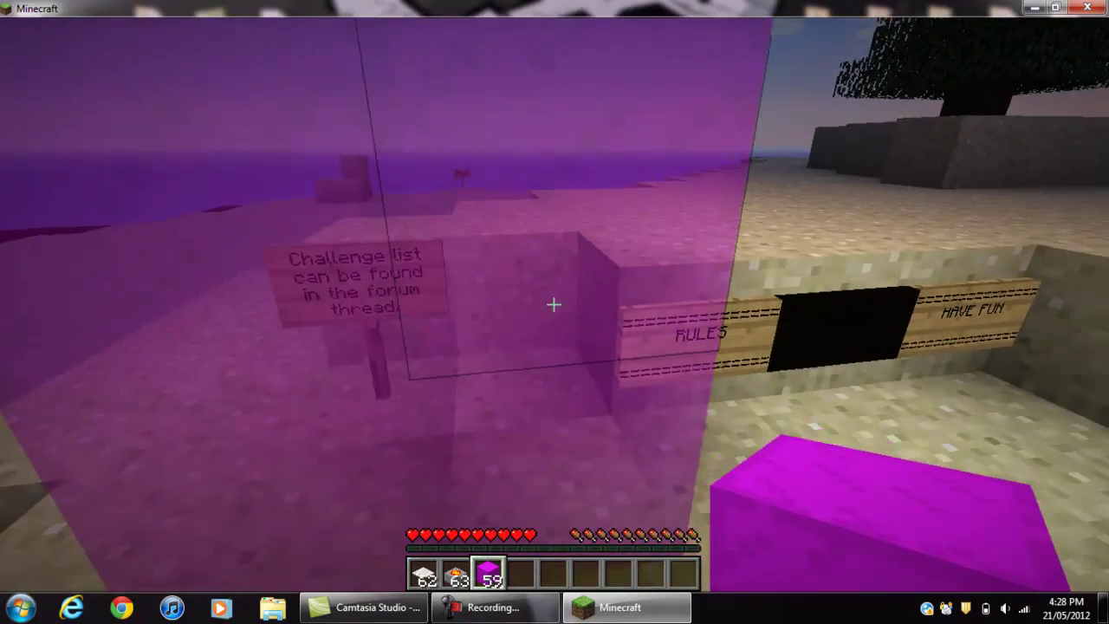
key(e)
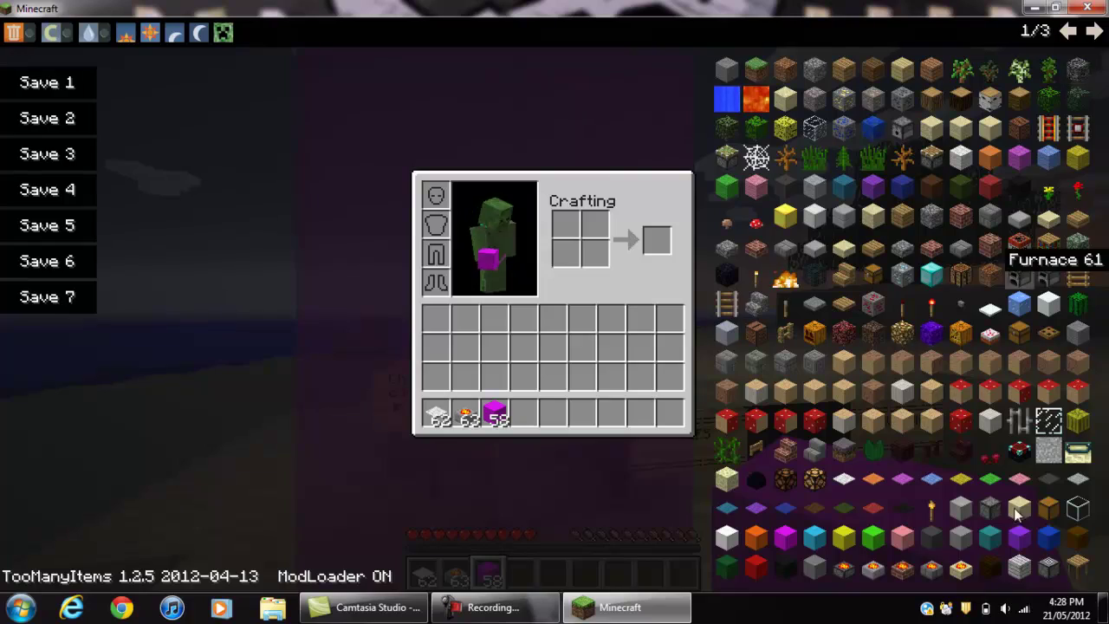
Take Wooden Table from TooManyItems and place two tables on the sand.
click(990, 563)
key(e)
key(4)
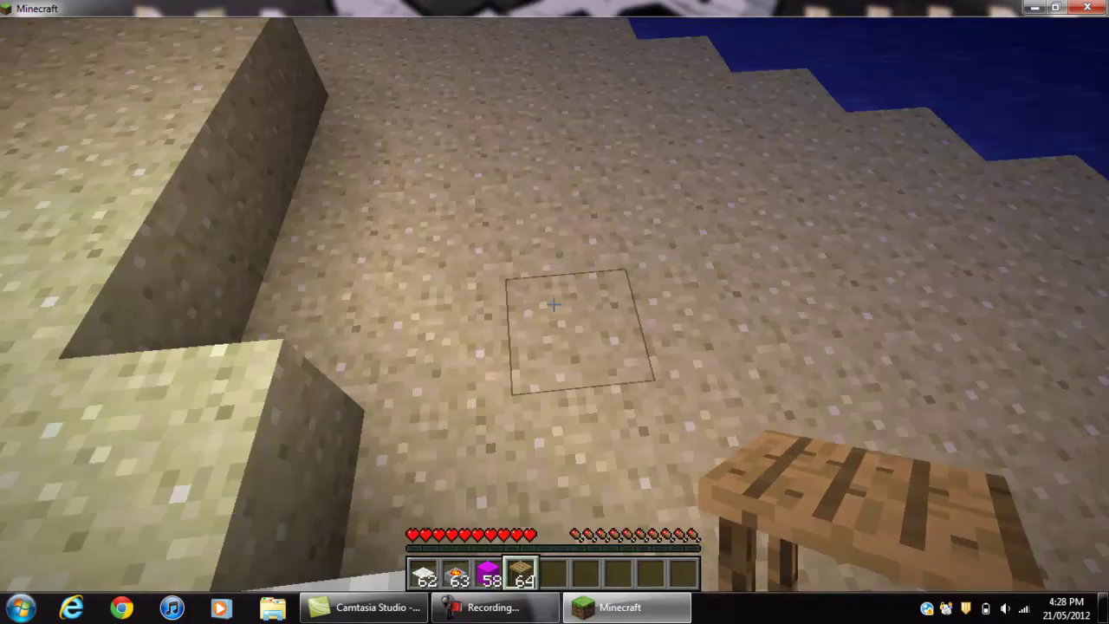
right_click(554, 305)
right_click(554, 304)
Take Wooden Chair from page 2, place it, sit in it and switch to third-person view.
key(e)
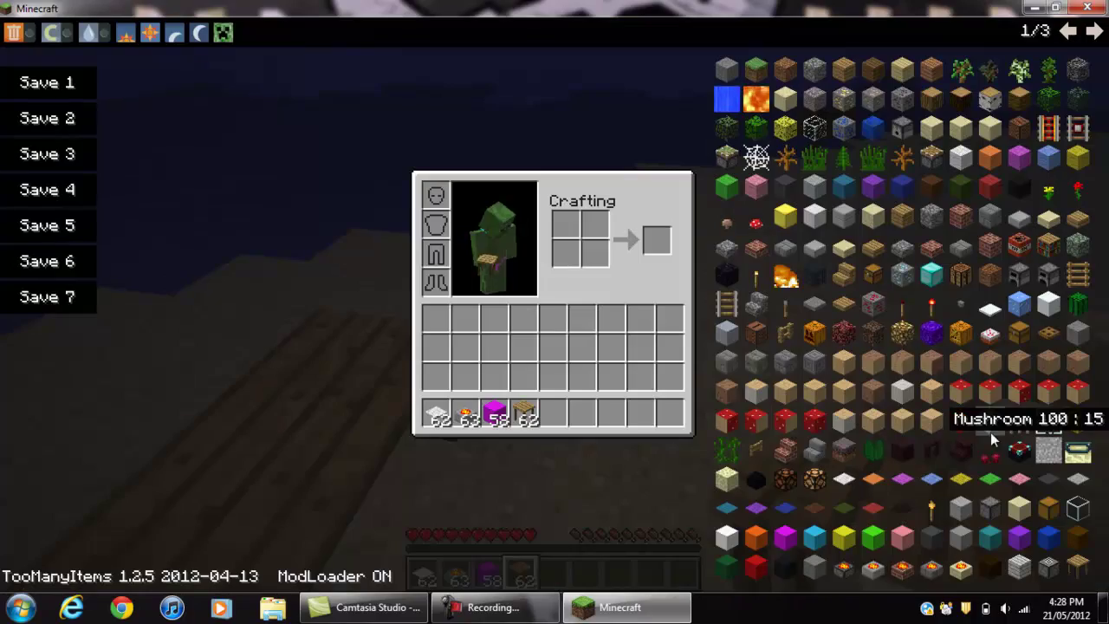
click(1091, 32)
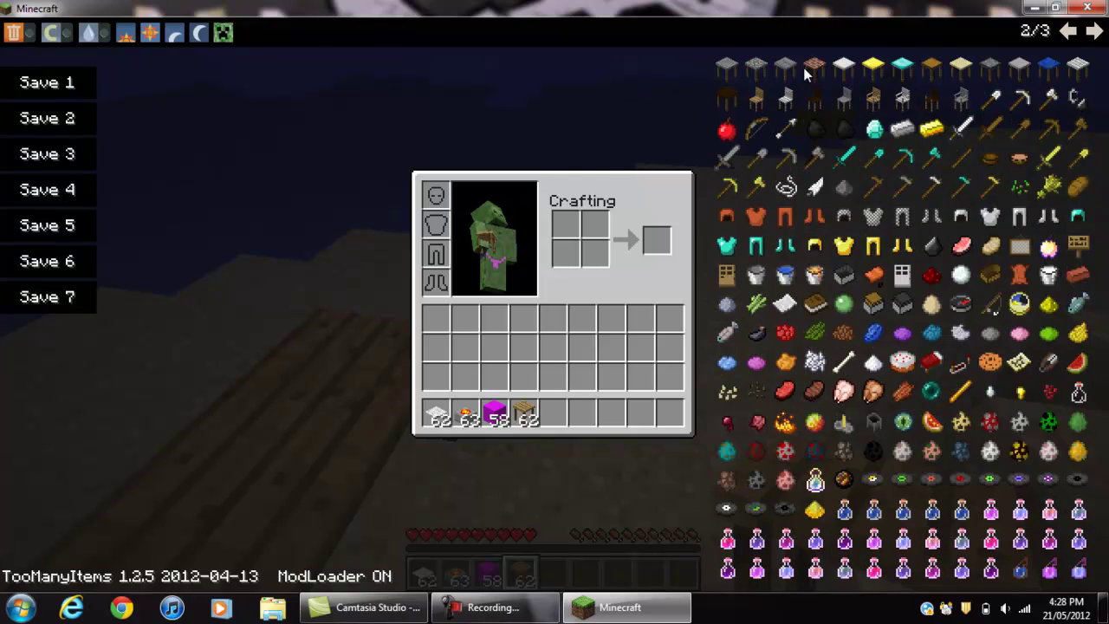
click(760, 106)
key(e)
key(5)
right_click(554, 305)
right_click(554, 304)
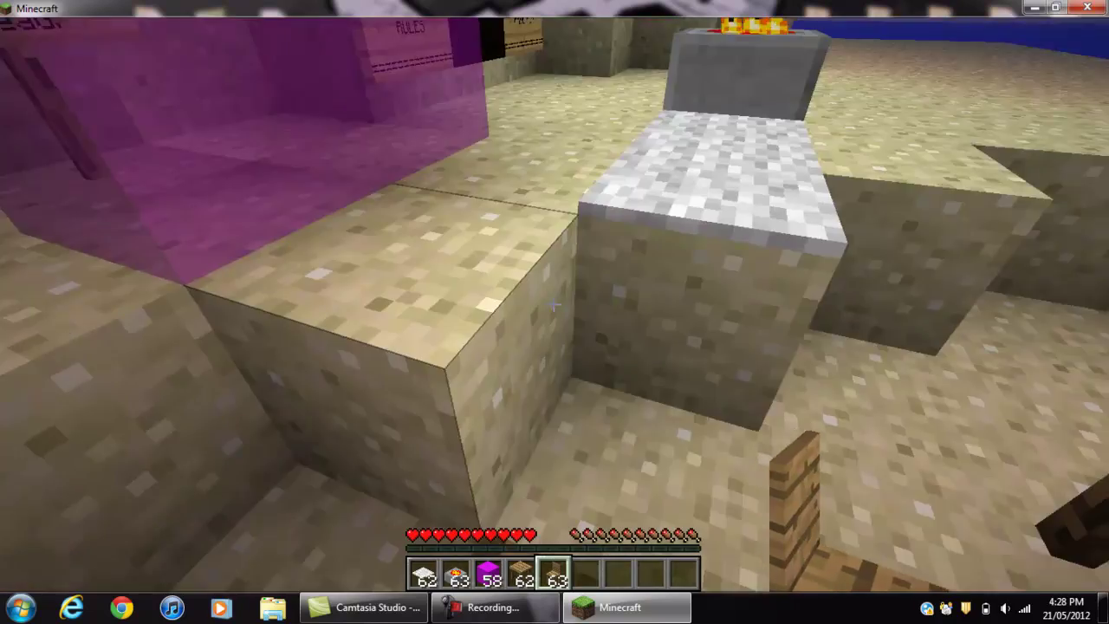
key(F5)
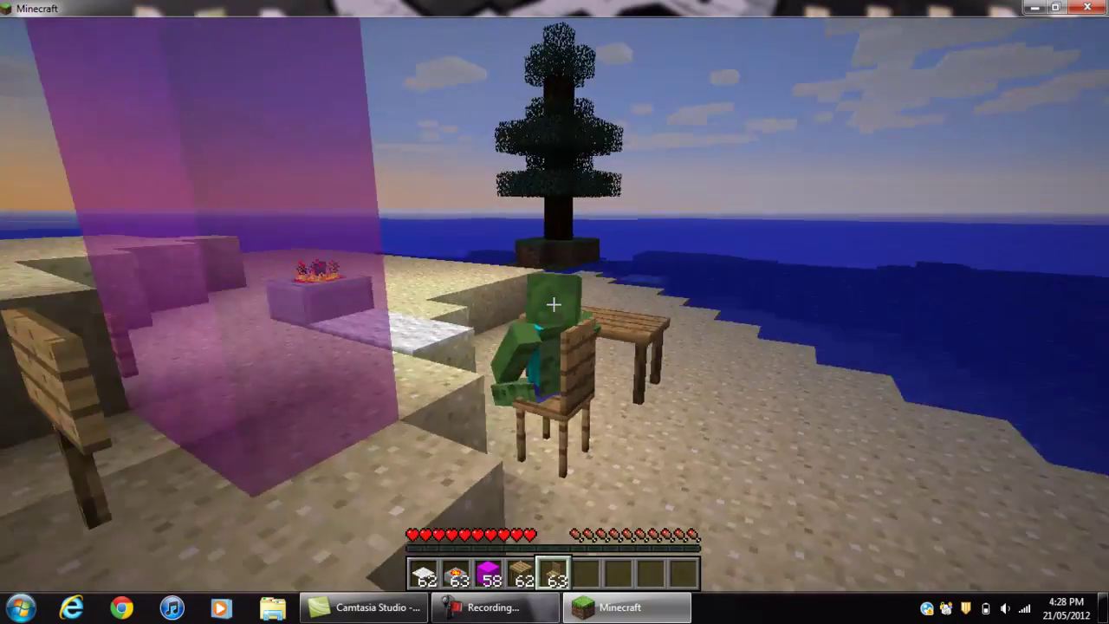